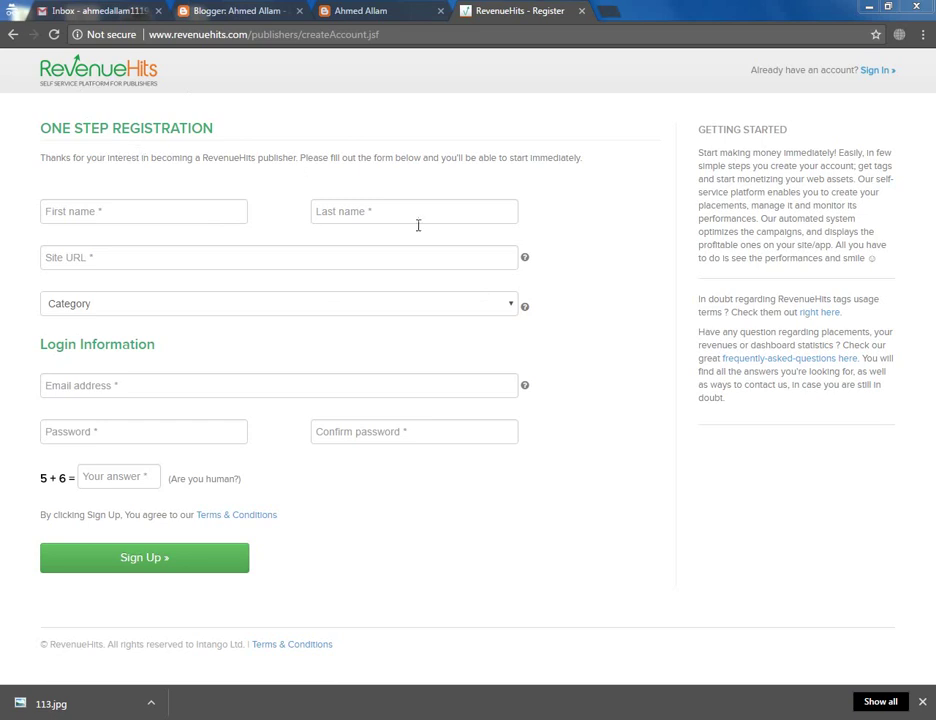
Enter the publisher's first and last name on the registration form, then go to the blog's tab
{"action": "left_click", "coordinate": [109, 214]}
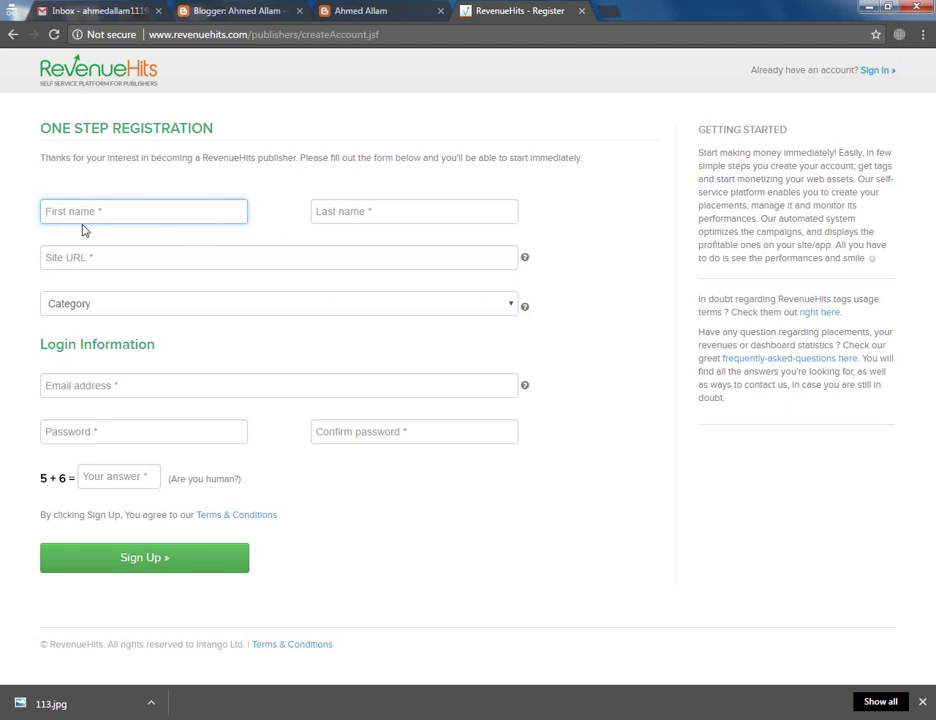
{"action": "type", "text": "A"}
{"action": "key", "text": "BackSpace"}
{"action": "key", "text": "Tab"}
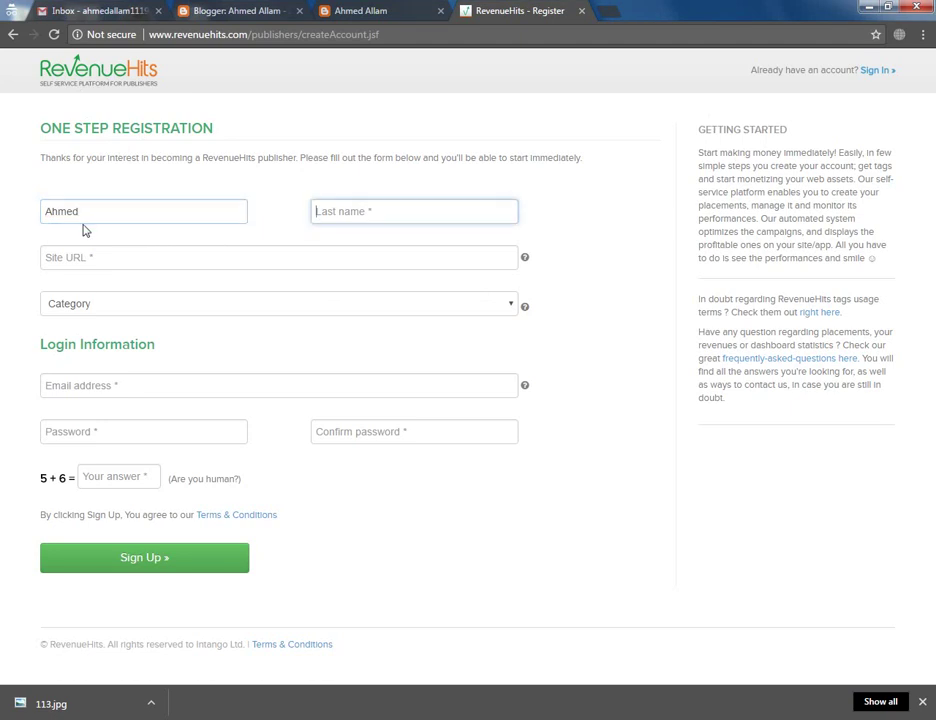
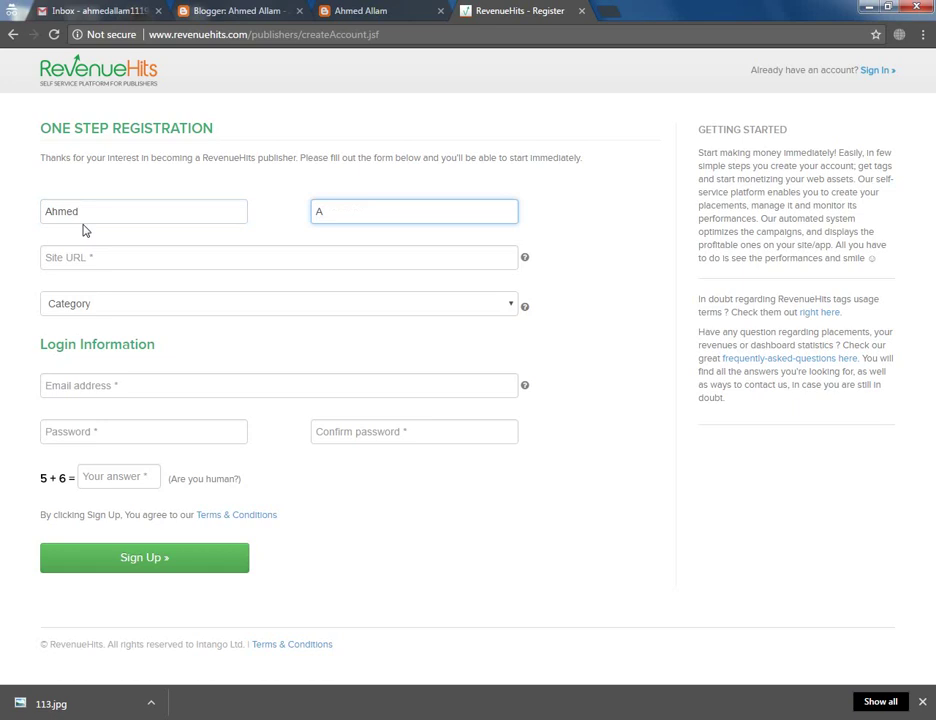
{"action": "left_click", "coordinate": [98, 257]}
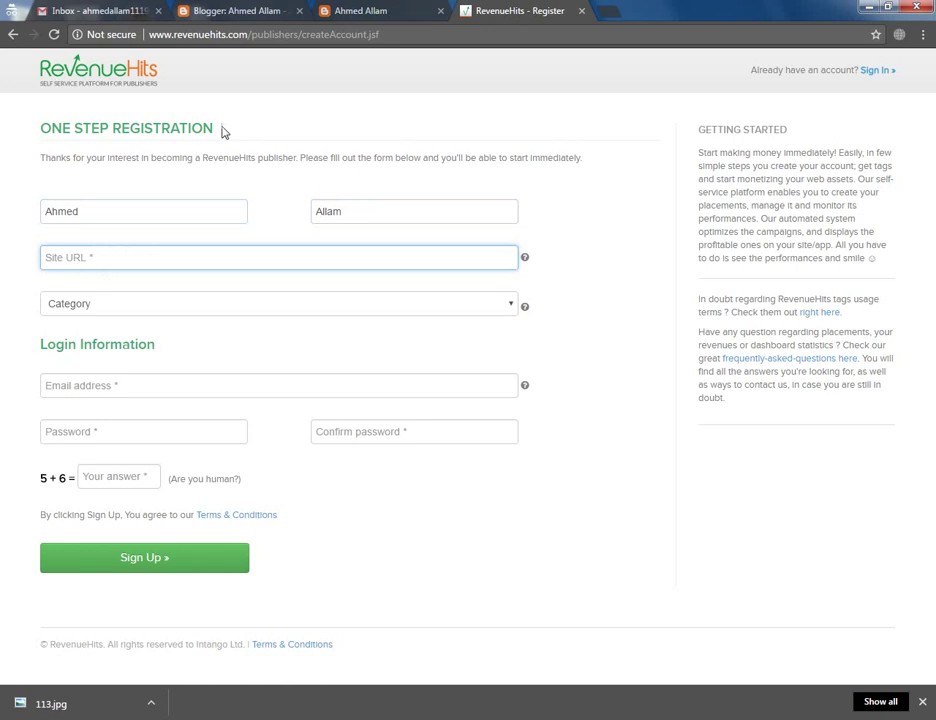
{"action": "left_click", "coordinate": [360, 10]}
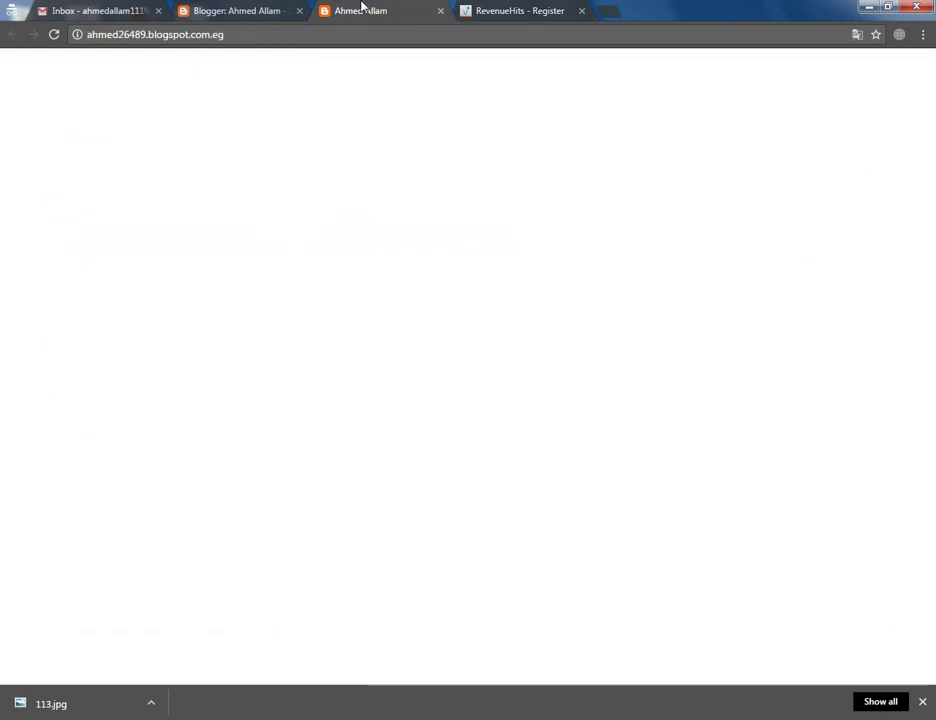
Copy the blog's web address from the address bar and return to the registration form
{"action": "left_click", "coordinate": [213, 38]}
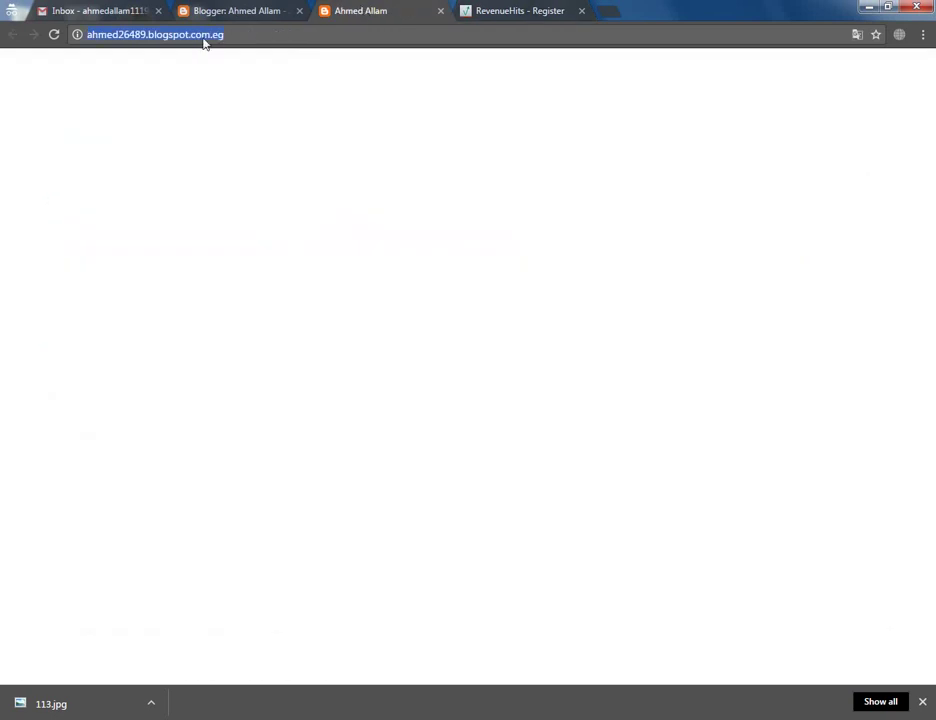
{"action": "right_click", "coordinate": [145, 26]}
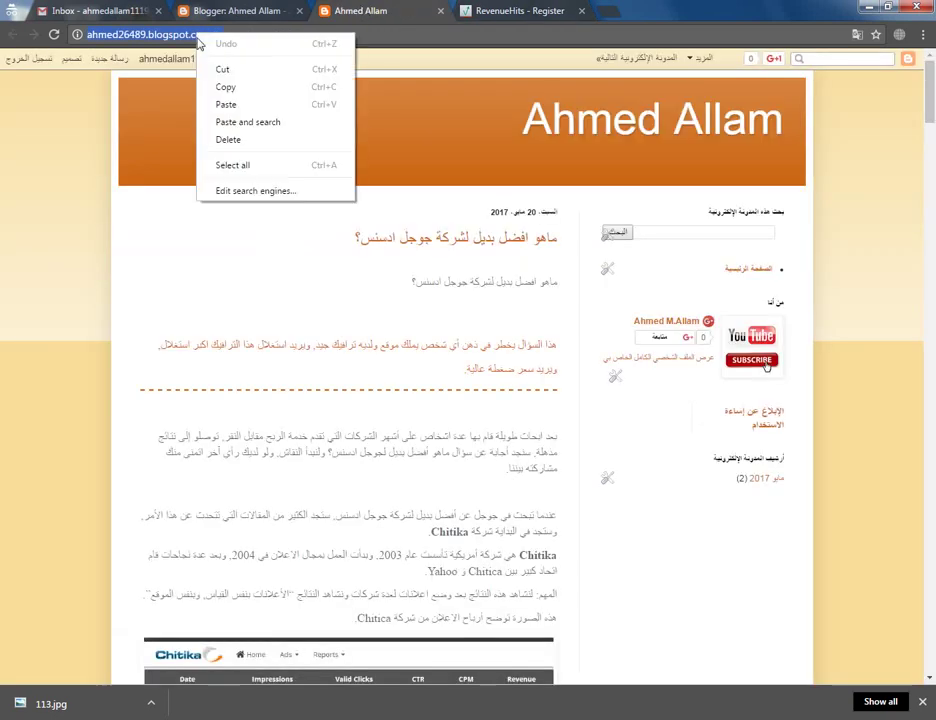
{"action": "left_click", "coordinate": [222, 84]}
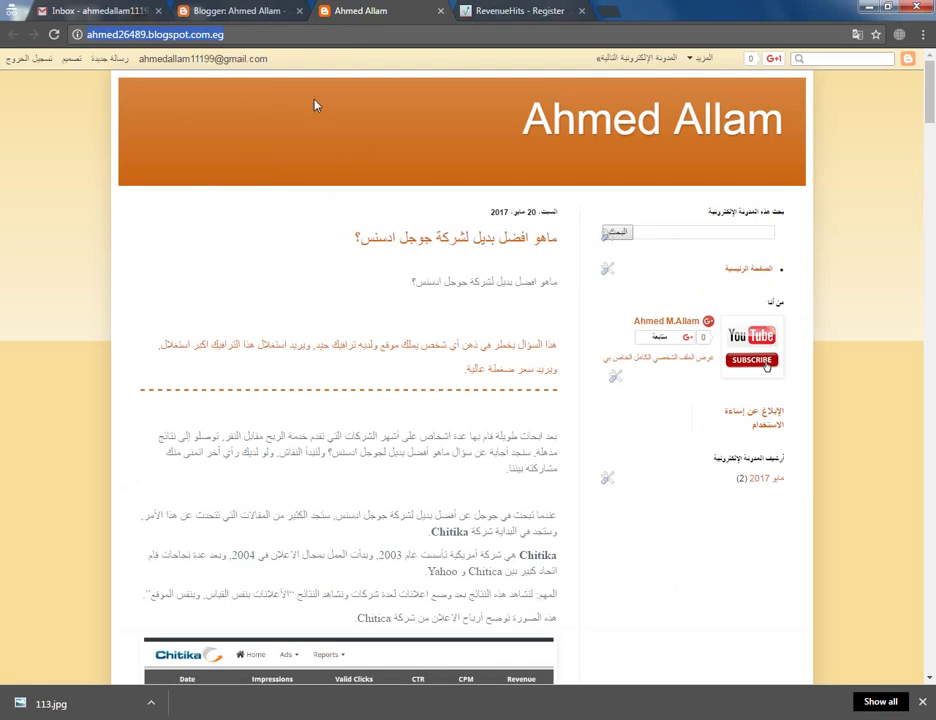
{"action": "key", "text": "ctrl+Tab"}
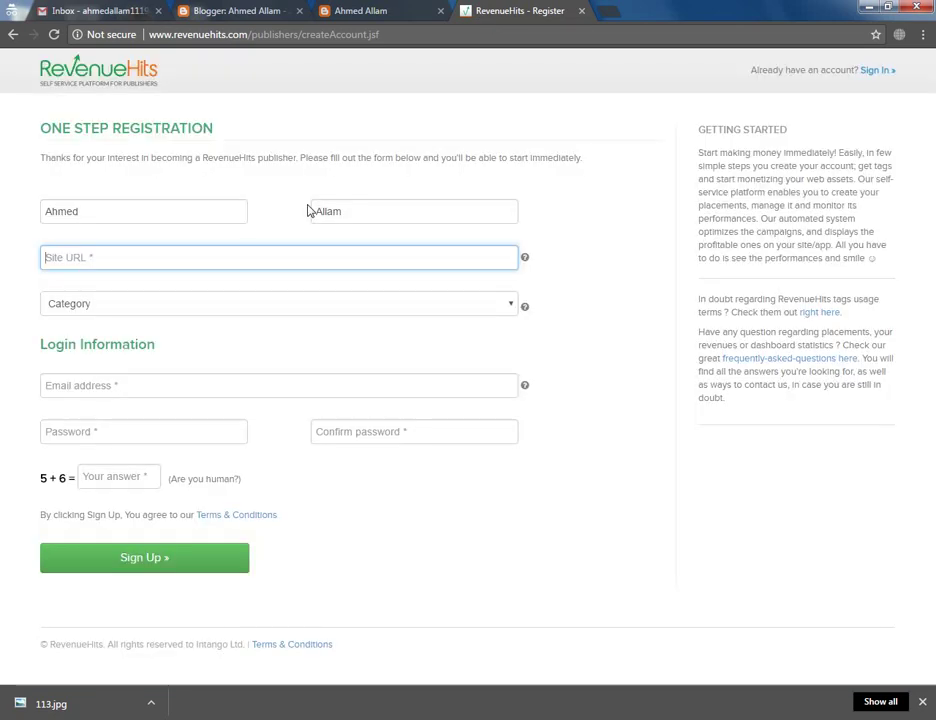
Paste the blog's URL as the Site URL, set category to Other, and submit the registration
{"action": "right_click", "coordinate": [221, 262]}
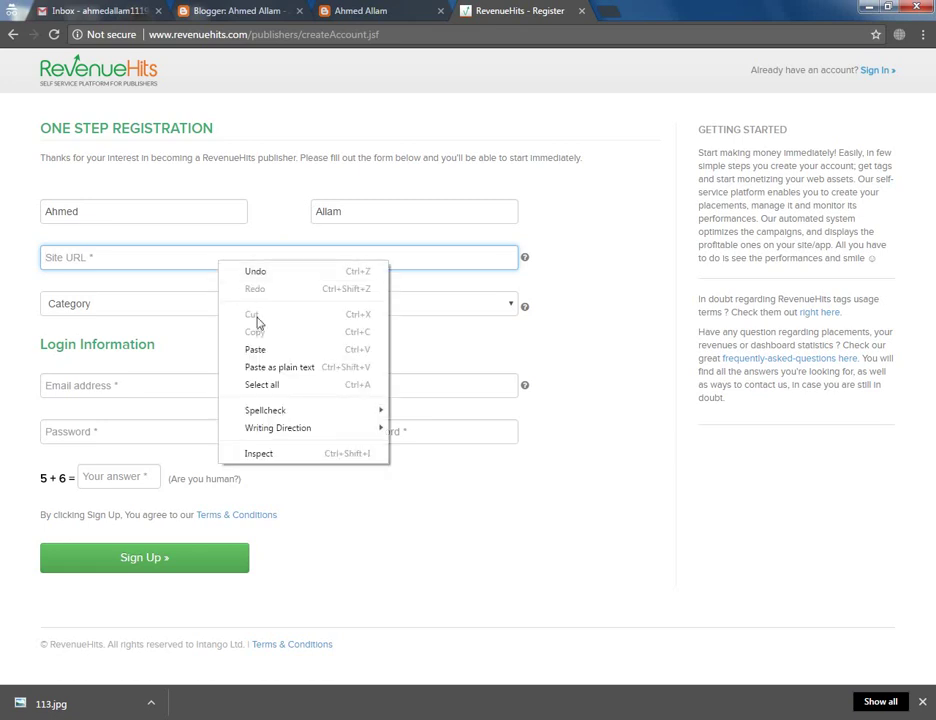
{"action": "left_click", "coordinate": [257, 351]}
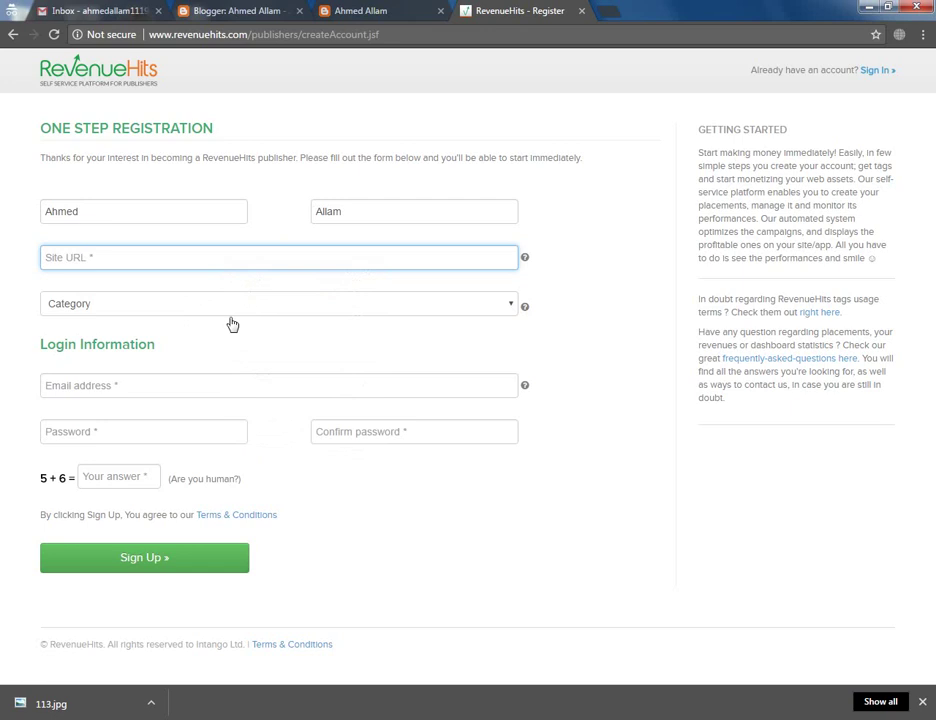
{"action": "key", "text": "ctrl+v"}
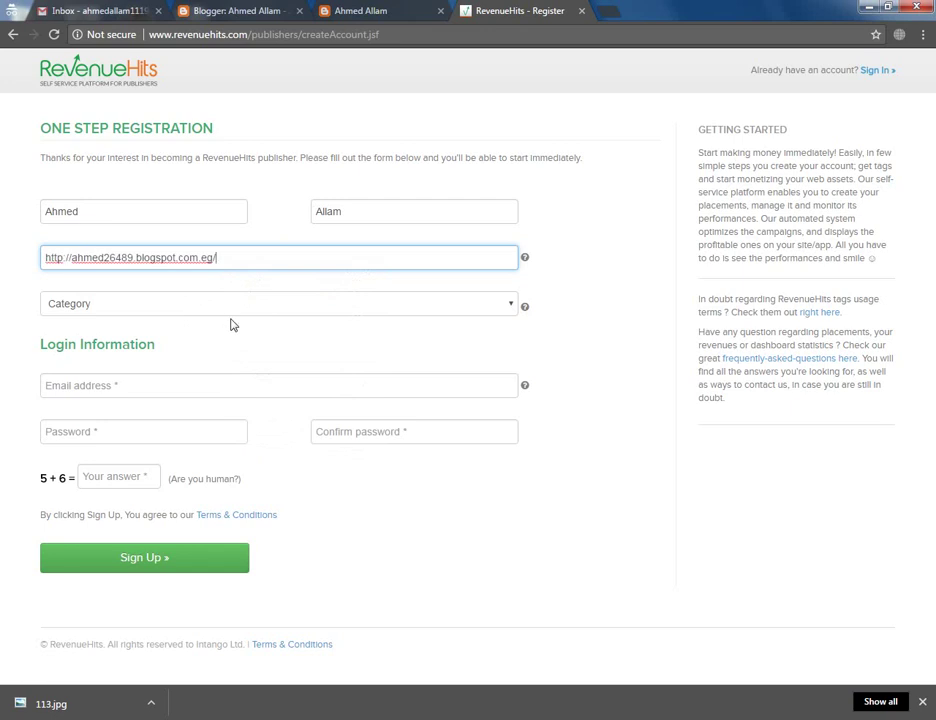
{"action": "left_click", "coordinate": [221, 305]}
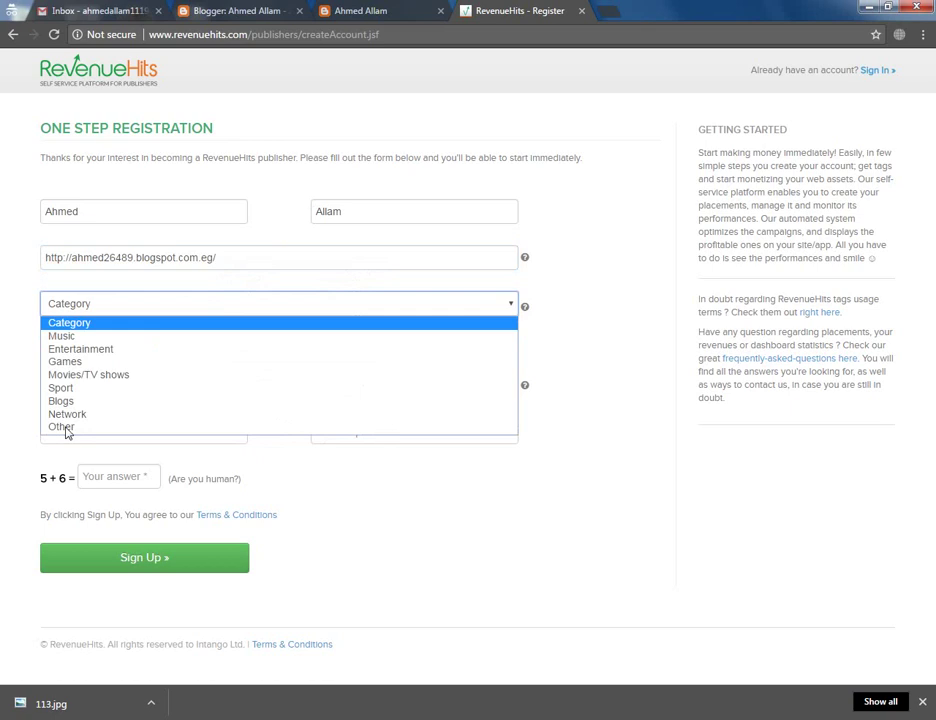
{"action": "left_click", "coordinate": [136, 424]}
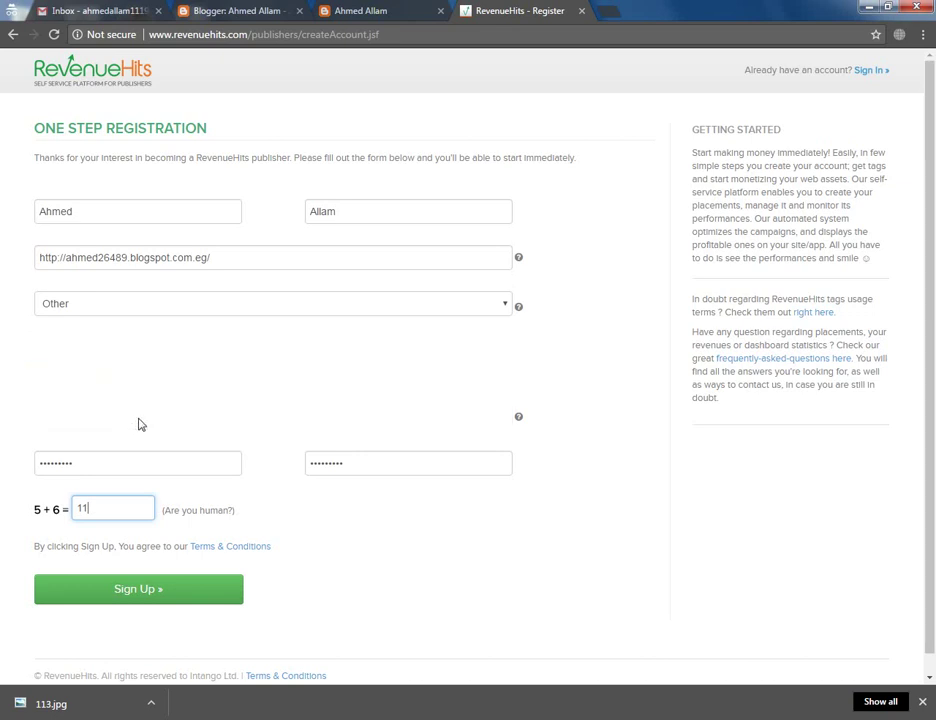
{"action": "left_click", "coordinate": [273, 303]}
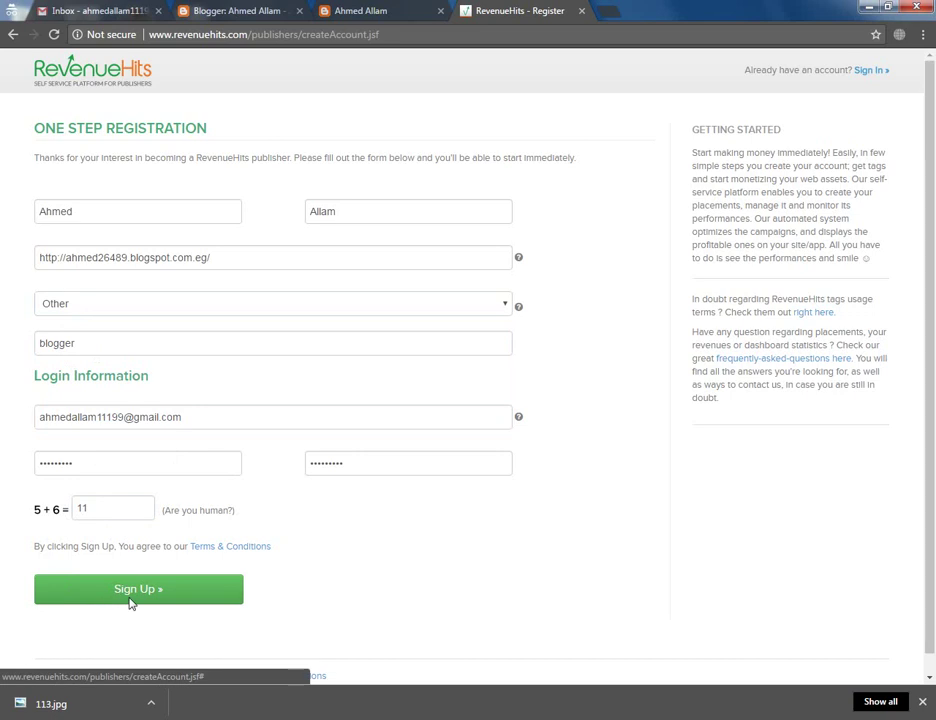
{"action": "left_click", "coordinate": [130, 590]}
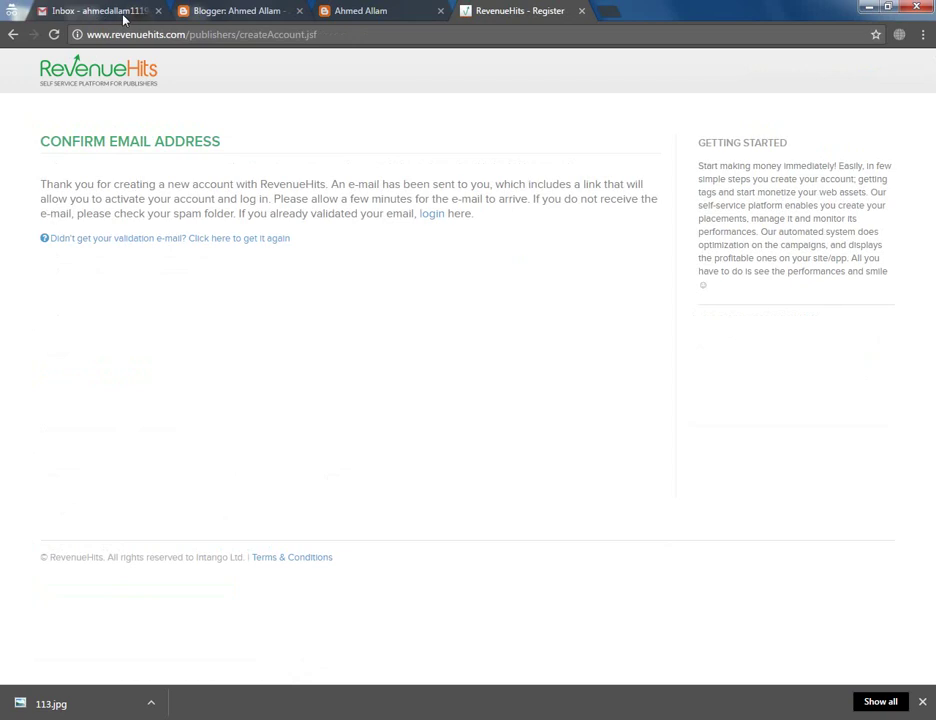
Refresh the Gmail inbox and activate the account from the RevenueHits Email Validation message
{"action": "left_click", "coordinate": [93, 12]}
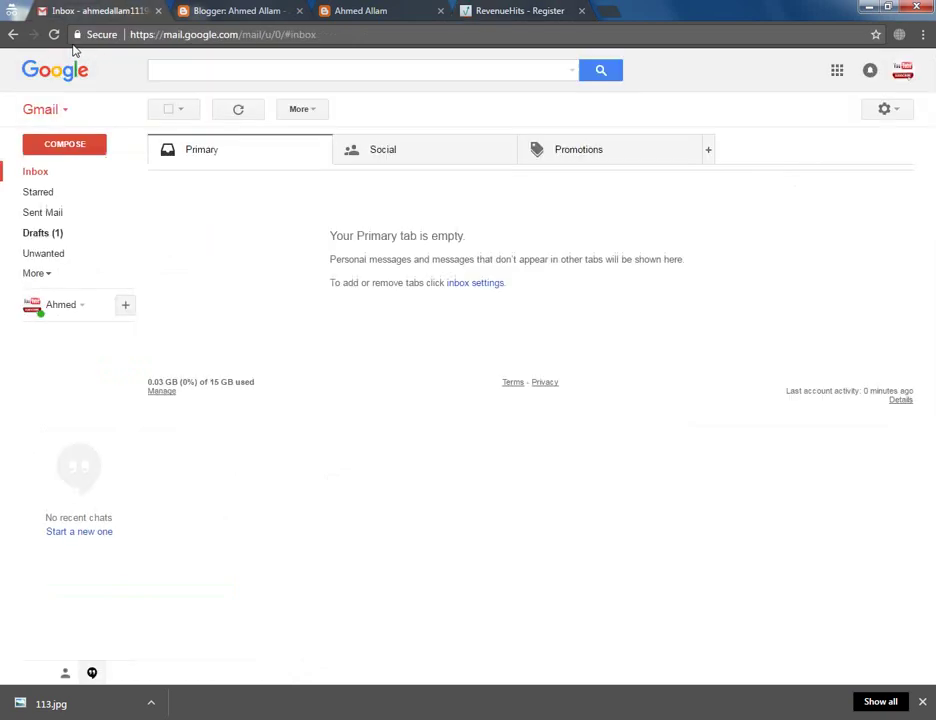
{"action": "left_click", "coordinate": [246, 114]}
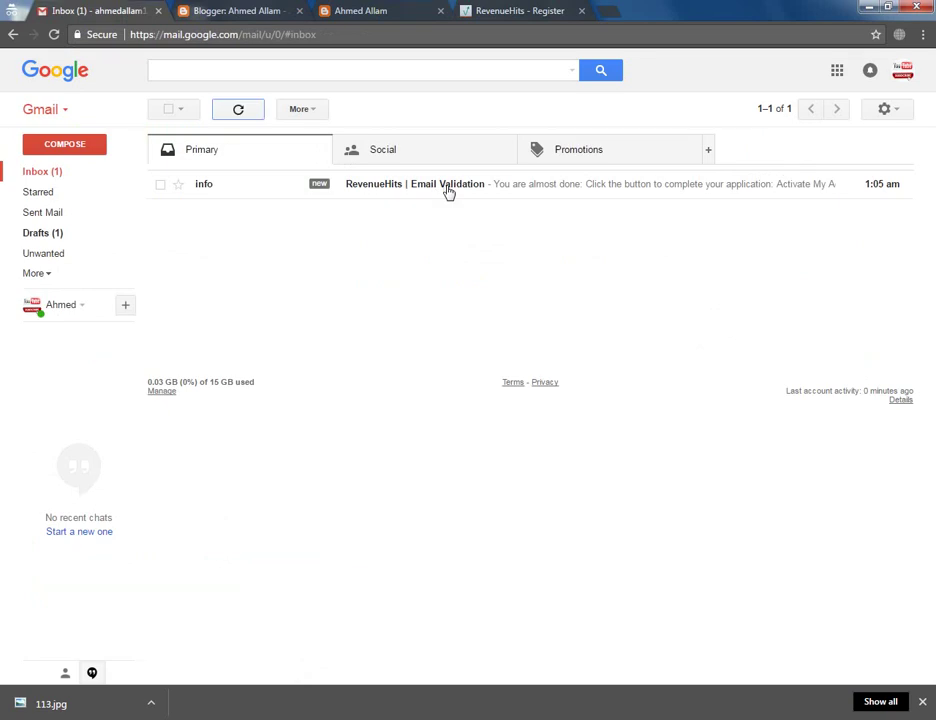
{"action": "left_click", "coordinate": [474, 188]}
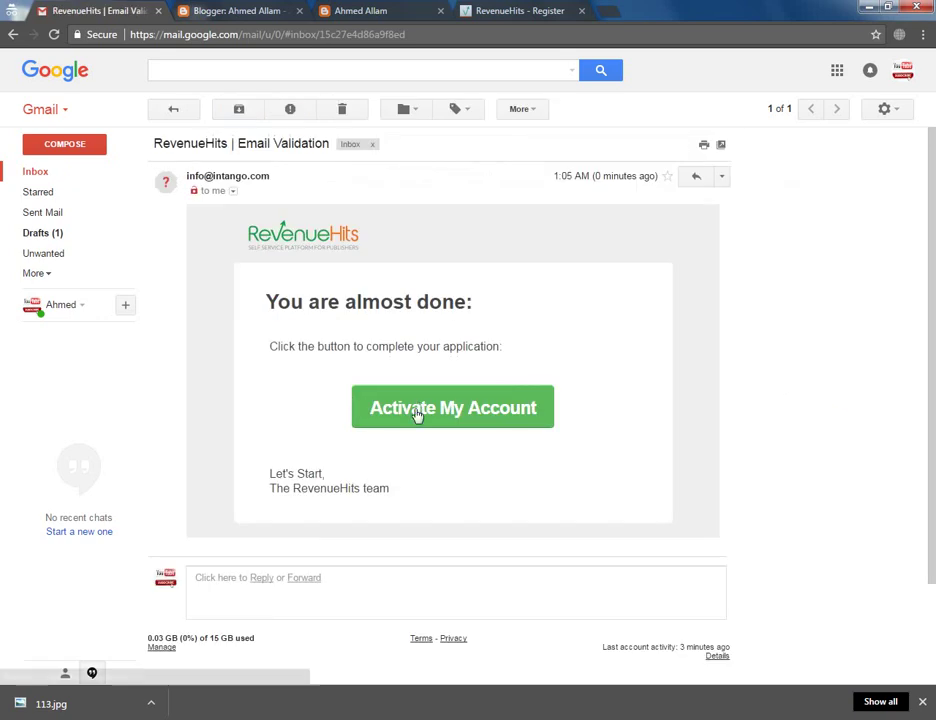
{"action": "left_click", "coordinate": [400, 412]}
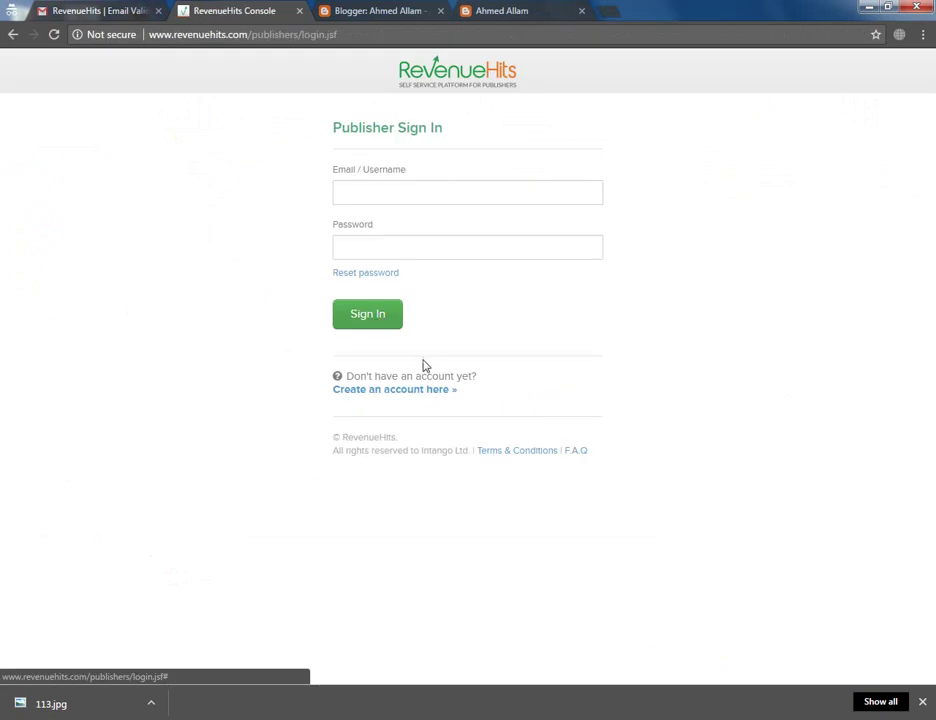
Sign in to RevenueHits with the account e-mail and pasted password
{"action": "left_click", "coordinate": [485, 196]}
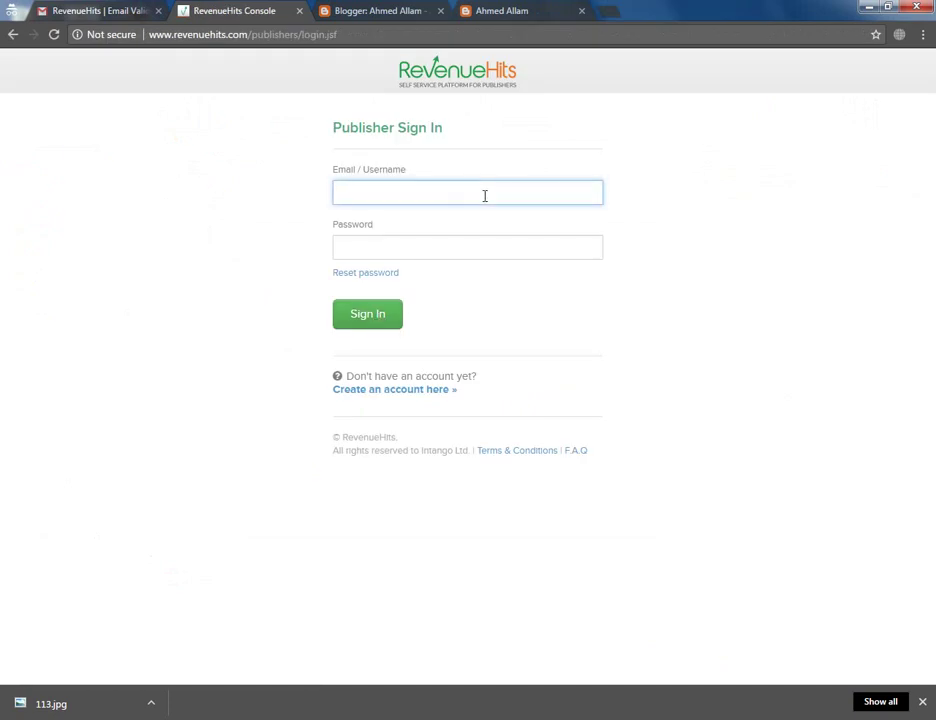
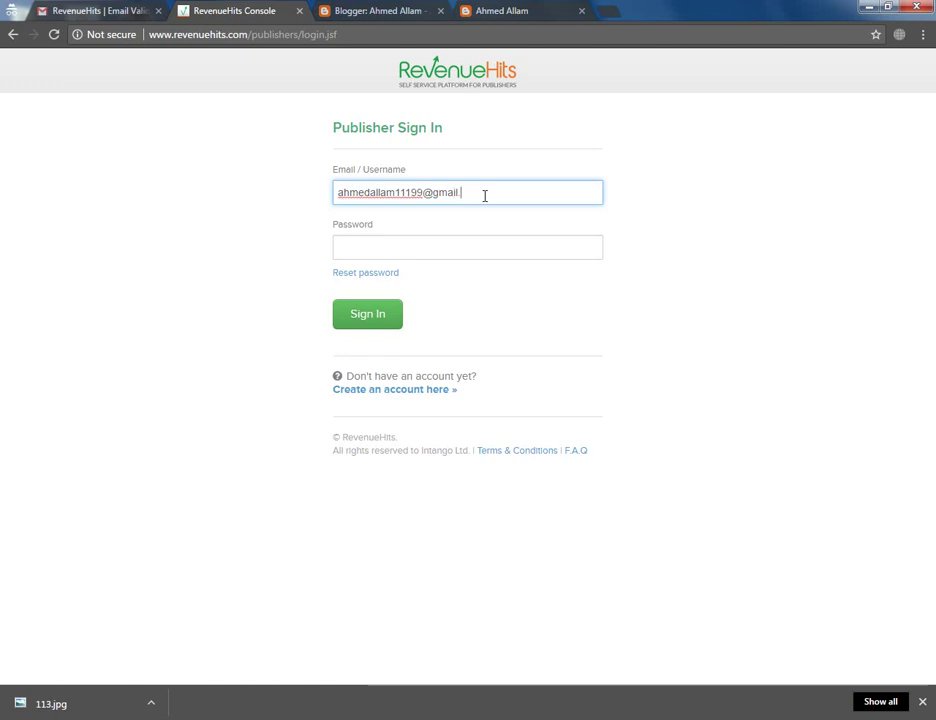
{"action": "key", "text": "Tab"}
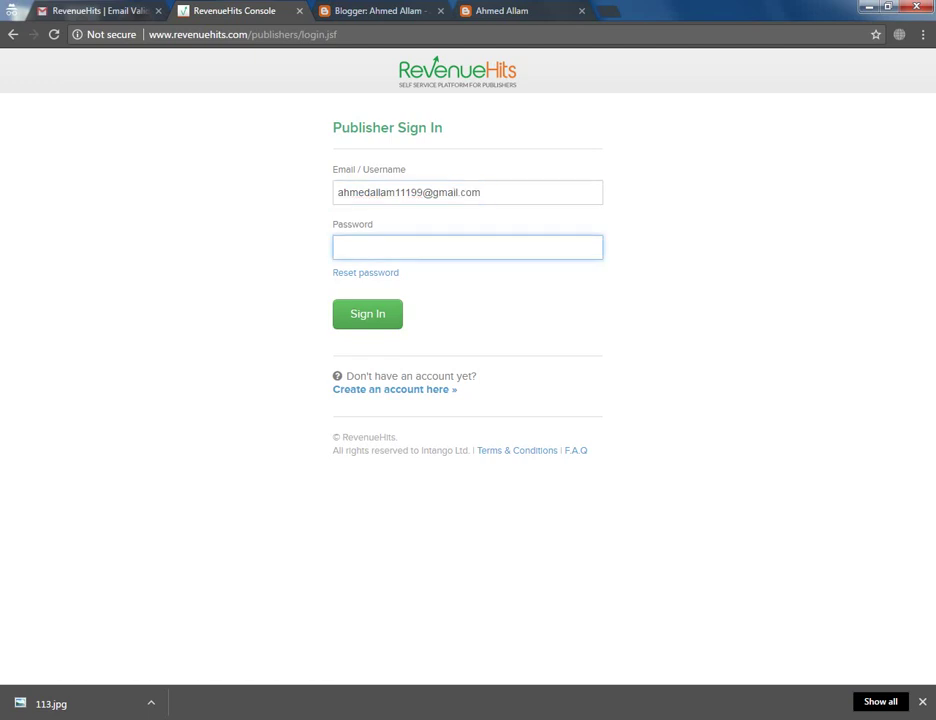
{"action": "key", "text": "ctrl+v"}
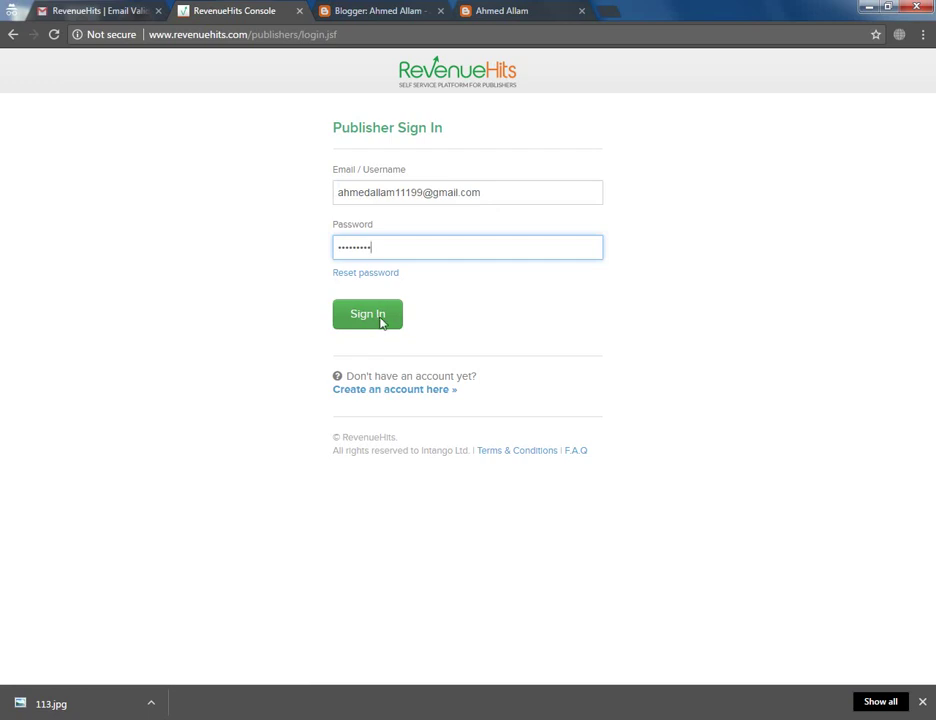
{"action": "left_click", "coordinate": [381, 321]}
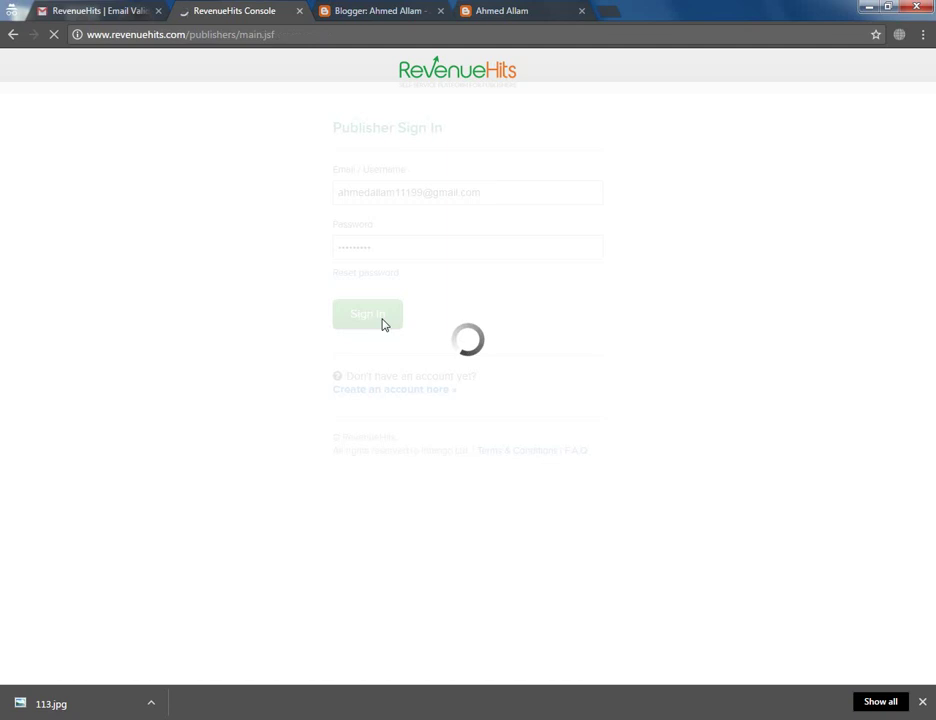
View the downloaded payment history image, then leave the viewer for the RevenueHits dashboard
{"action": "left_click", "coordinate": [50, 703]}
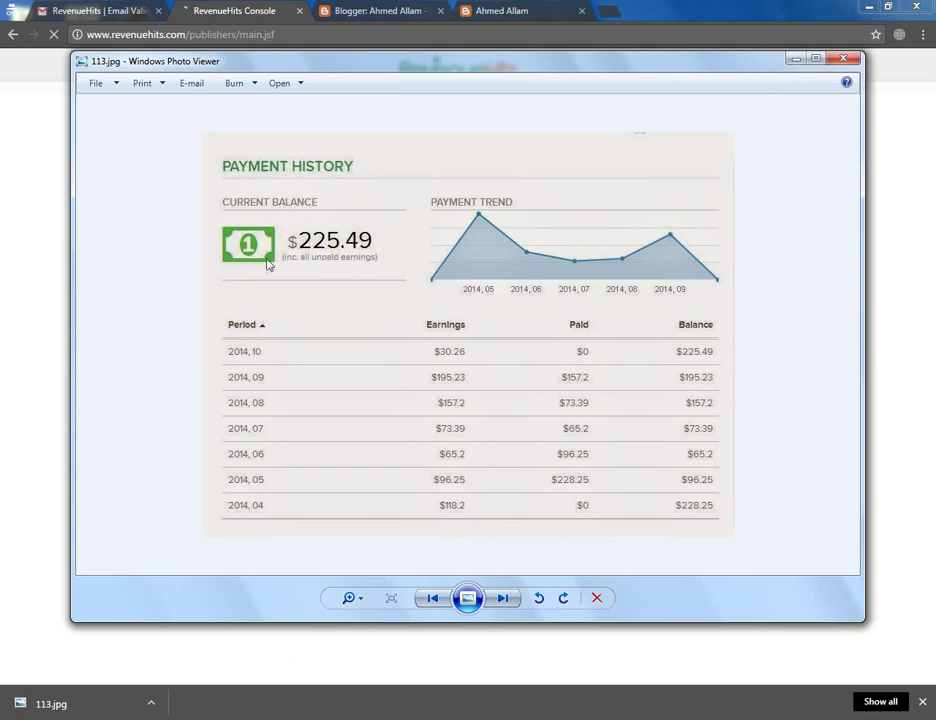
{"action": "left_click", "coordinate": [798, 61]}
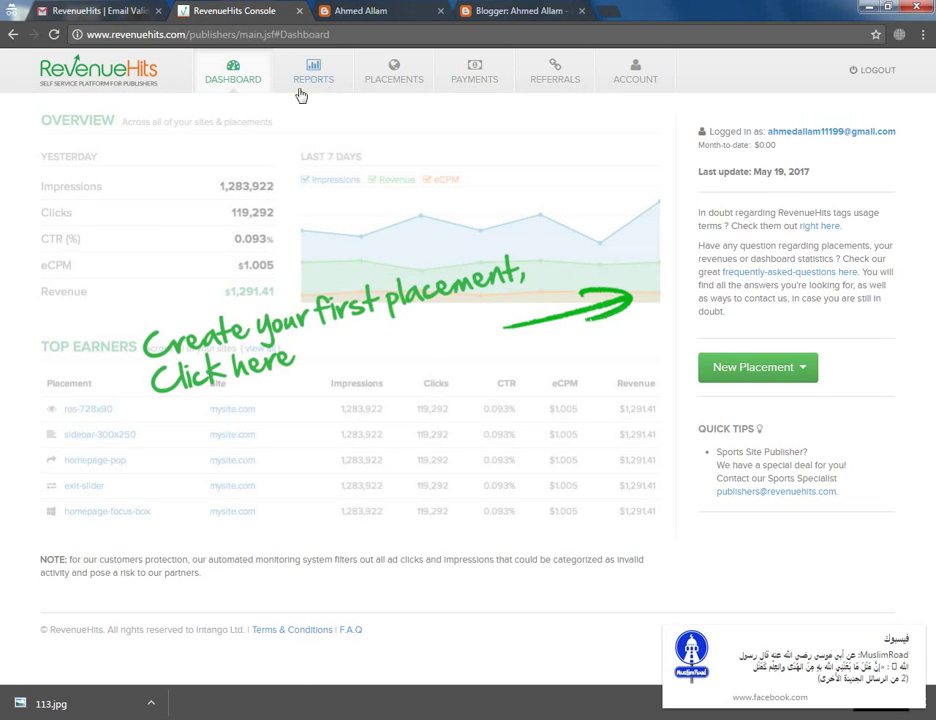
Go to Placements and start a New Site
{"action": "left_click", "coordinate": [401, 80]}
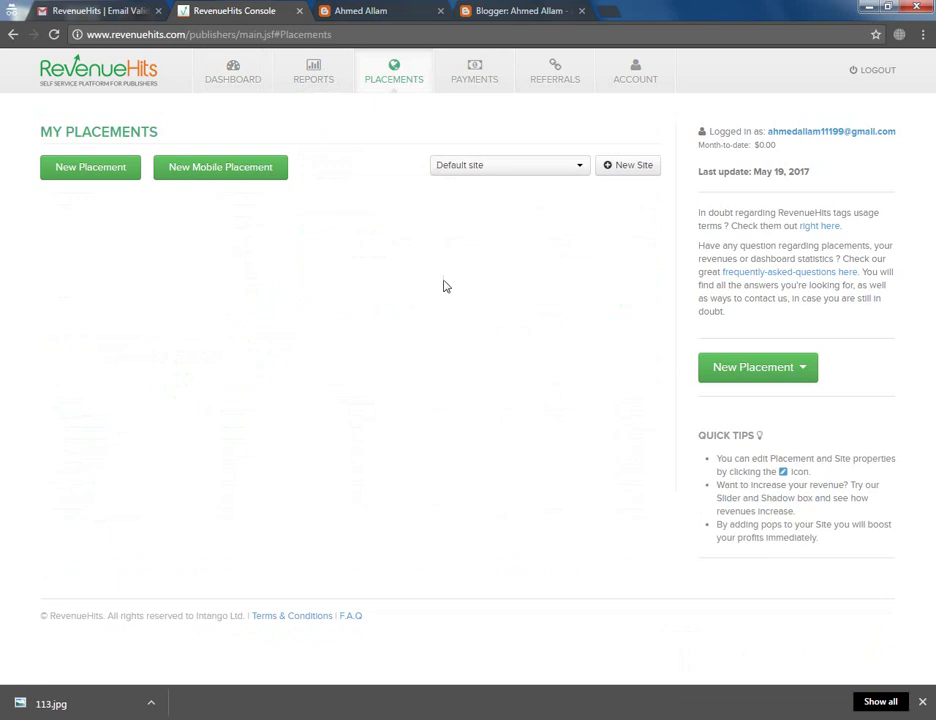
{"action": "left_click", "coordinate": [625, 168]}
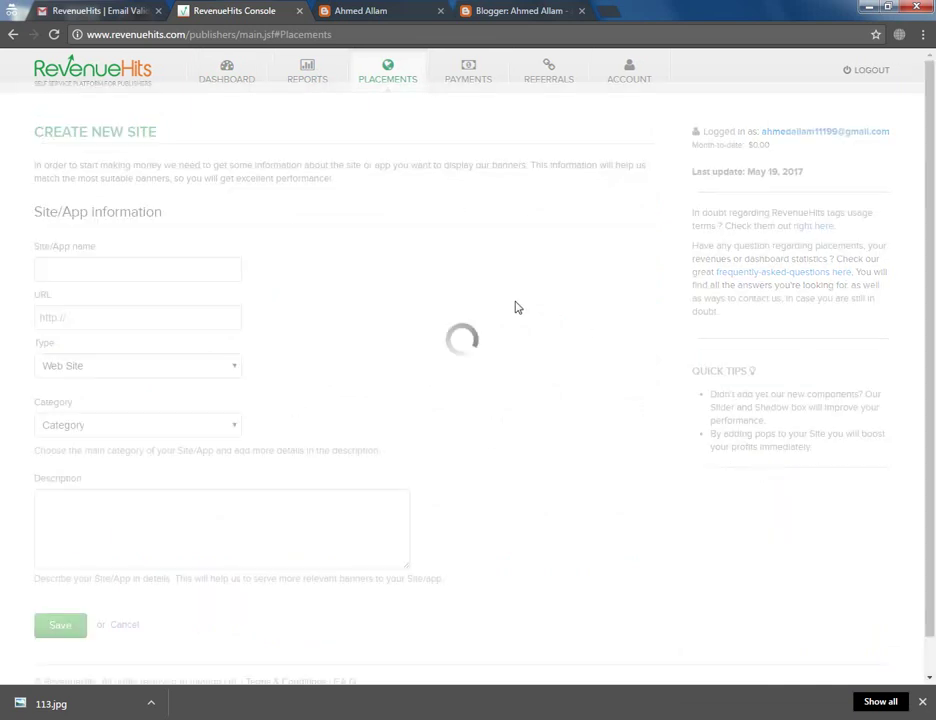
Name the new site after the user and paste the blog's address as its URL
{"action": "left_click", "coordinate": [219, 266]}
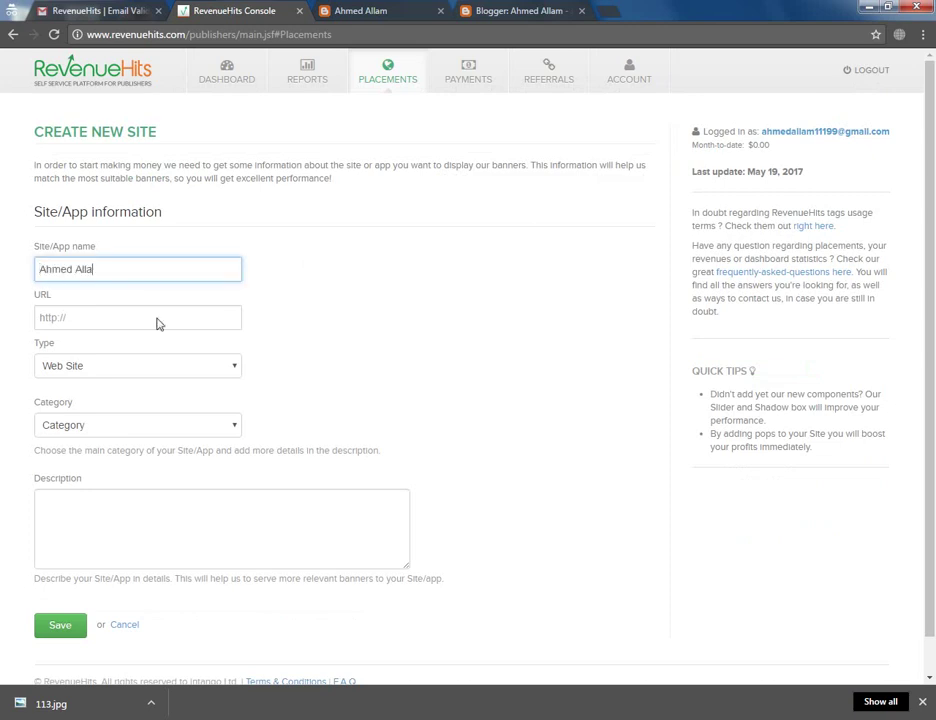
{"action": "left_click", "coordinate": [360, 12]}
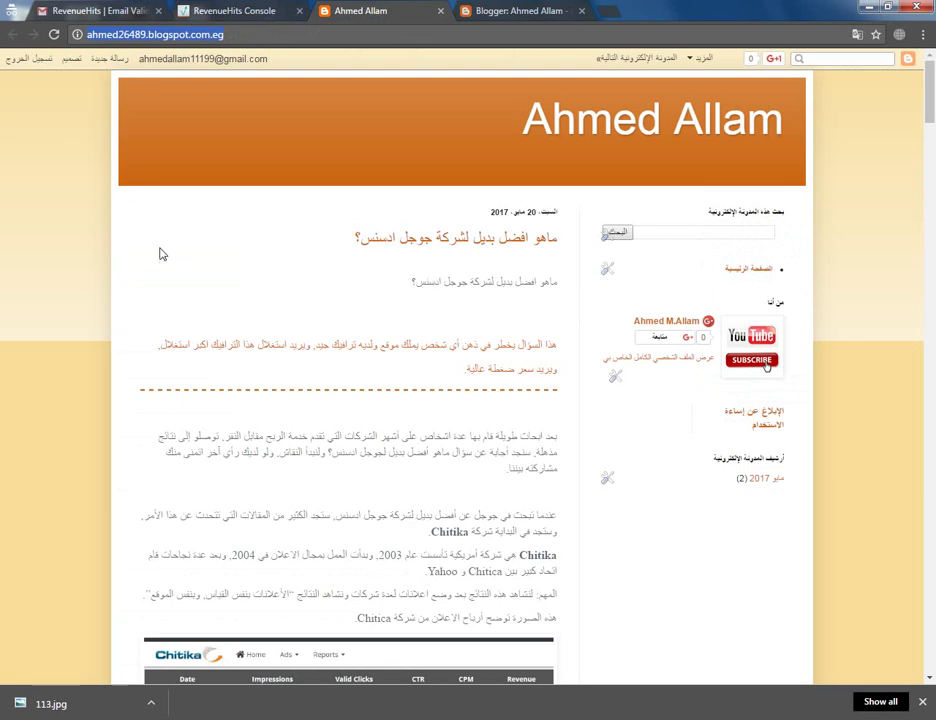
{"action": "left_click", "coordinate": [248, 12]}
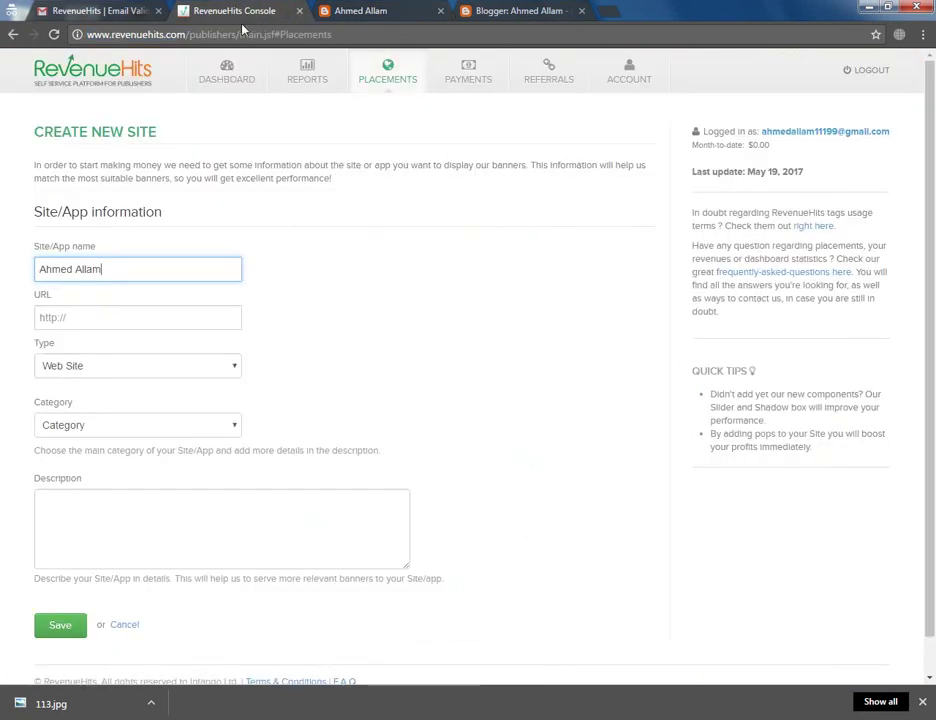
{"action": "left_click", "coordinate": [115, 317]}
{"action": "type", "text": "http://ahmed26489.blogspot.com.eg/"}
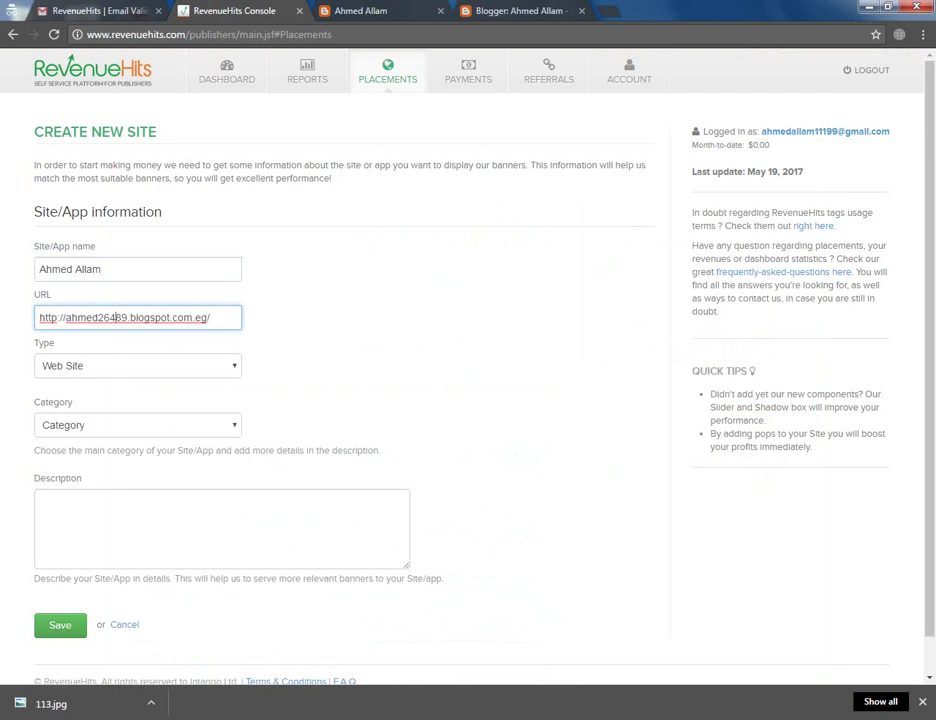
Keep the type Web Site, set category Other, and save the site
{"action": "left_click", "coordinate": [80, 366]}
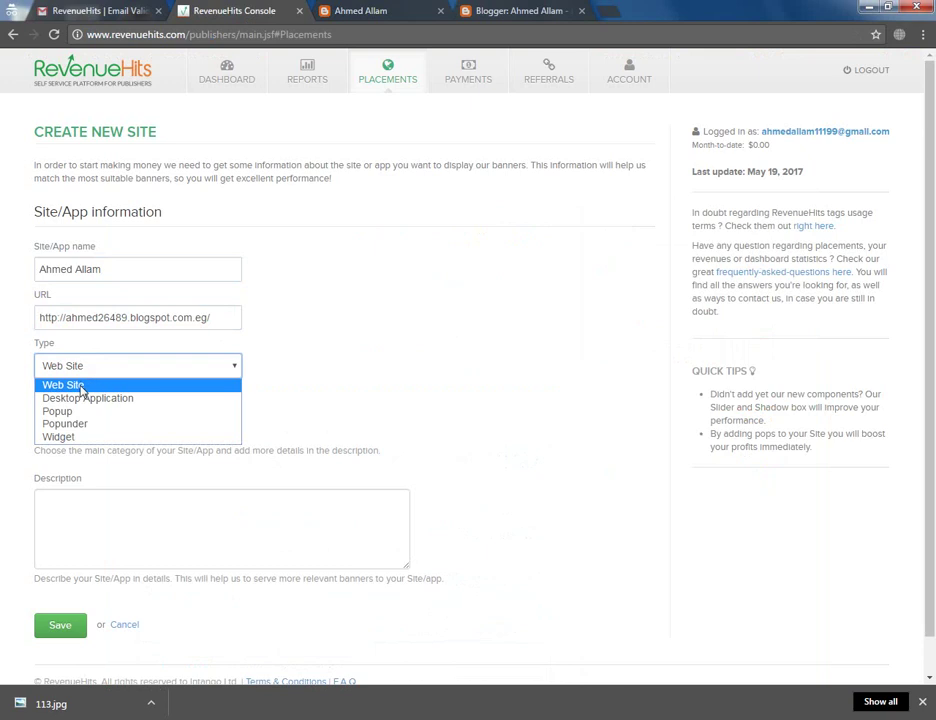
{"action": "left_click", "coordinate": [82, 387]}
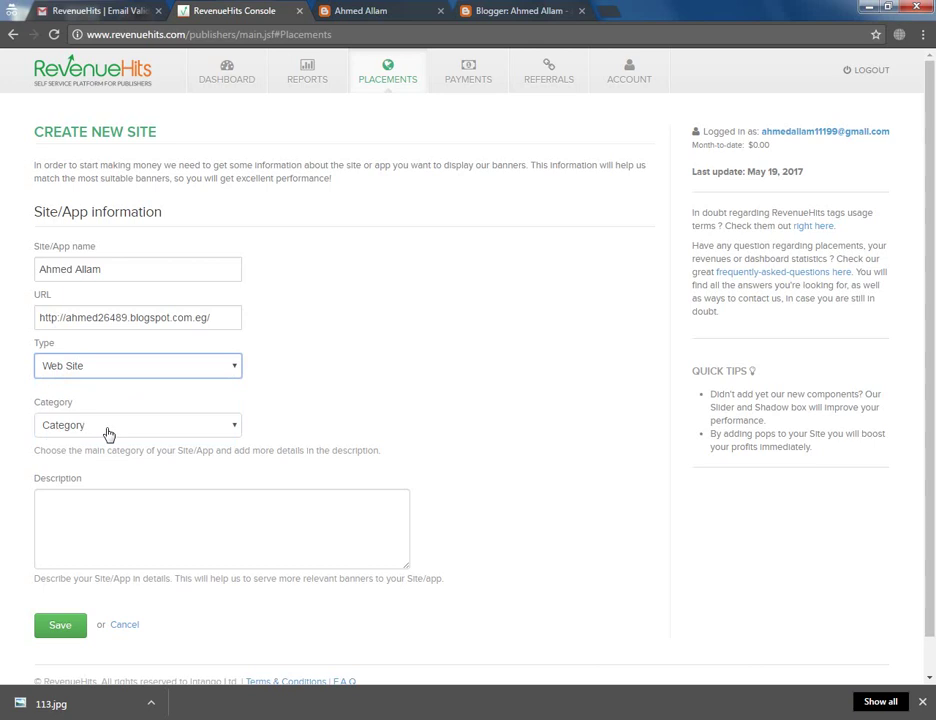
{"action": "left_click", "coordinate": [124, 432]}
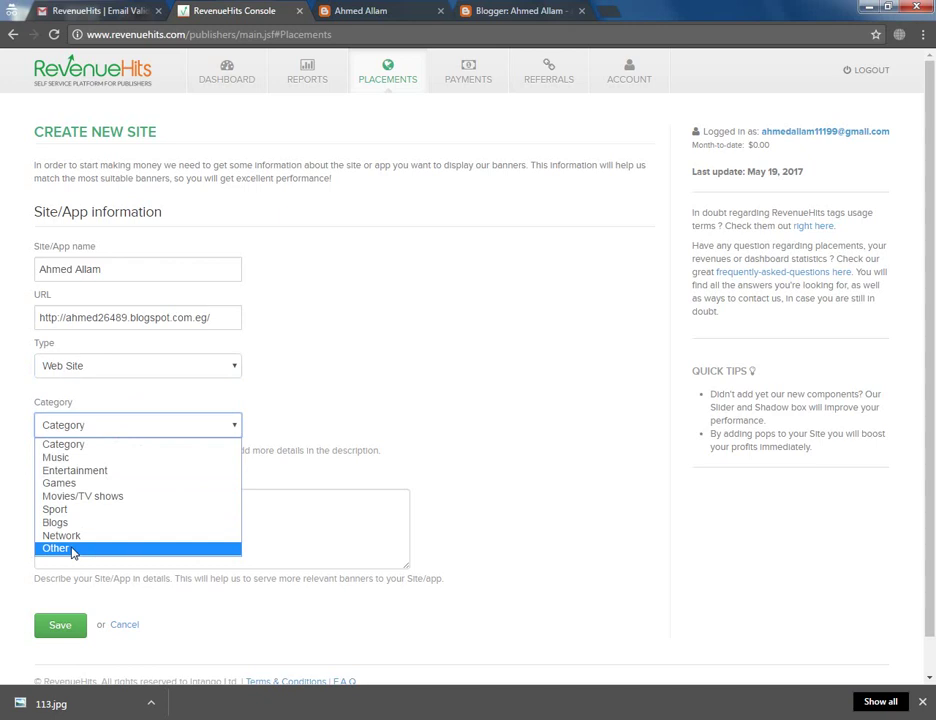
{"action": "left_click", "coordinate": [46, 522]}
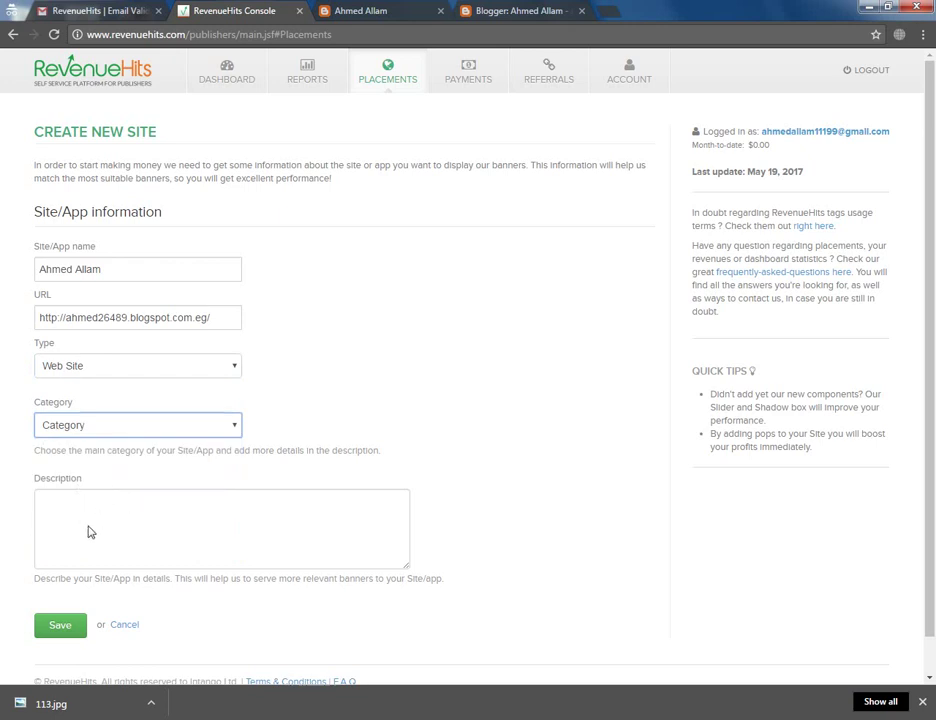
{"action": "key", "text": "o"}
{"action": "left_click", "coordinate": [62, 626]}
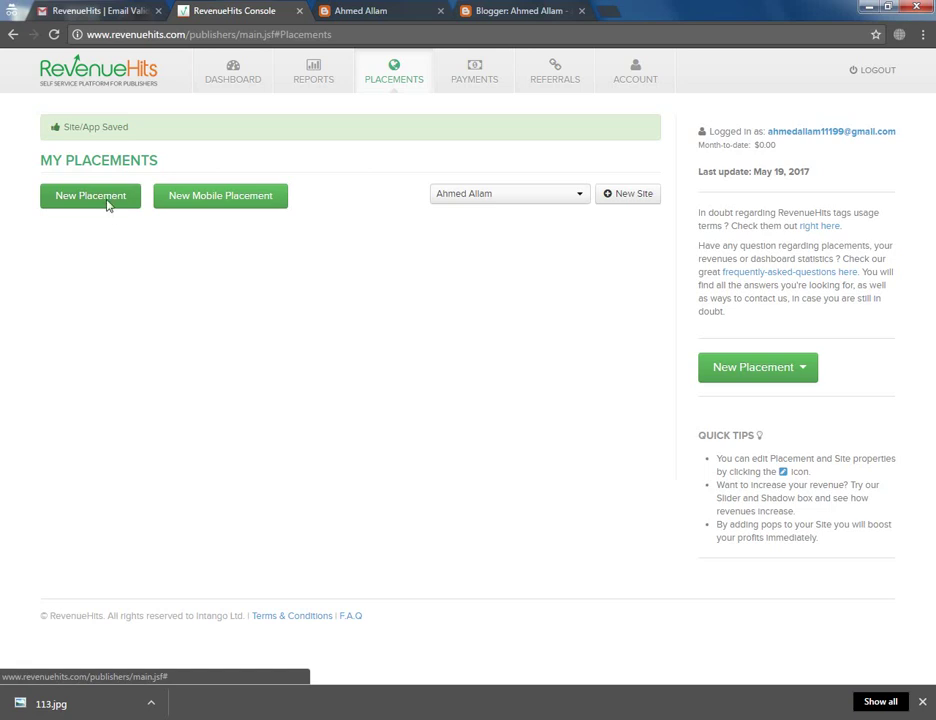
Start a new placement and choose the Popunder placement type
{"action": "left_click", "coordinate": [108, 203]}
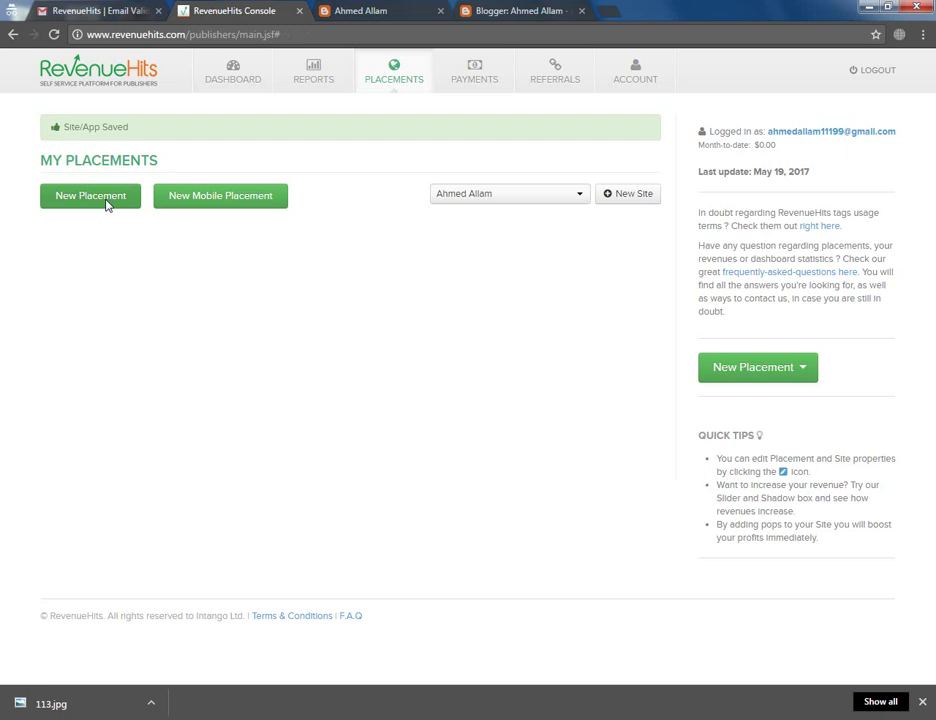
{"action": "left_click", "coordinate": [108, 203]}
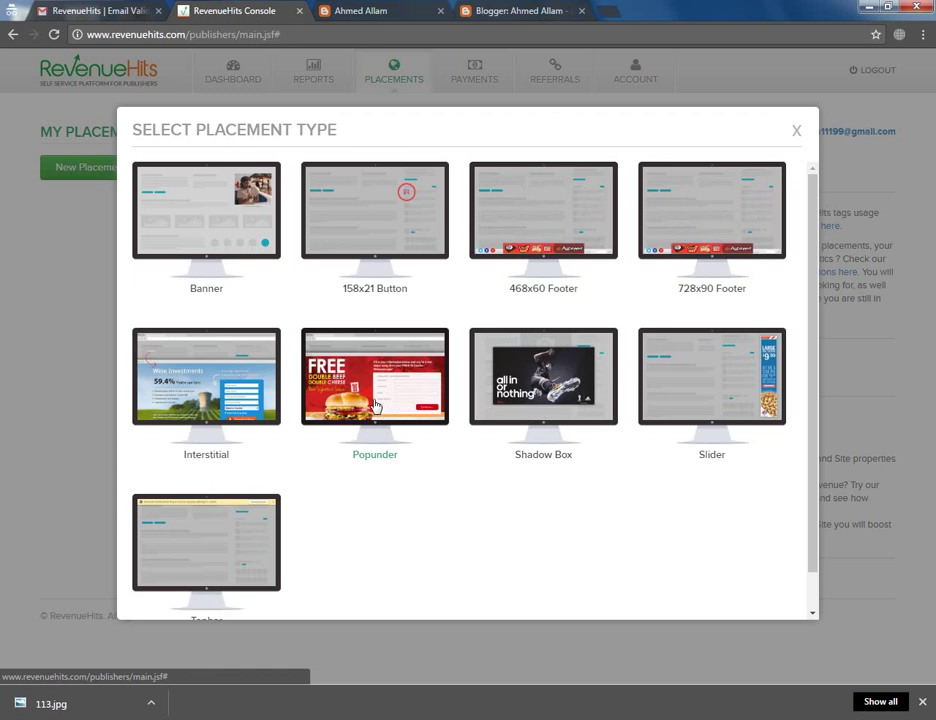
{"action": "left_click", "coordinate": [376, 404]}
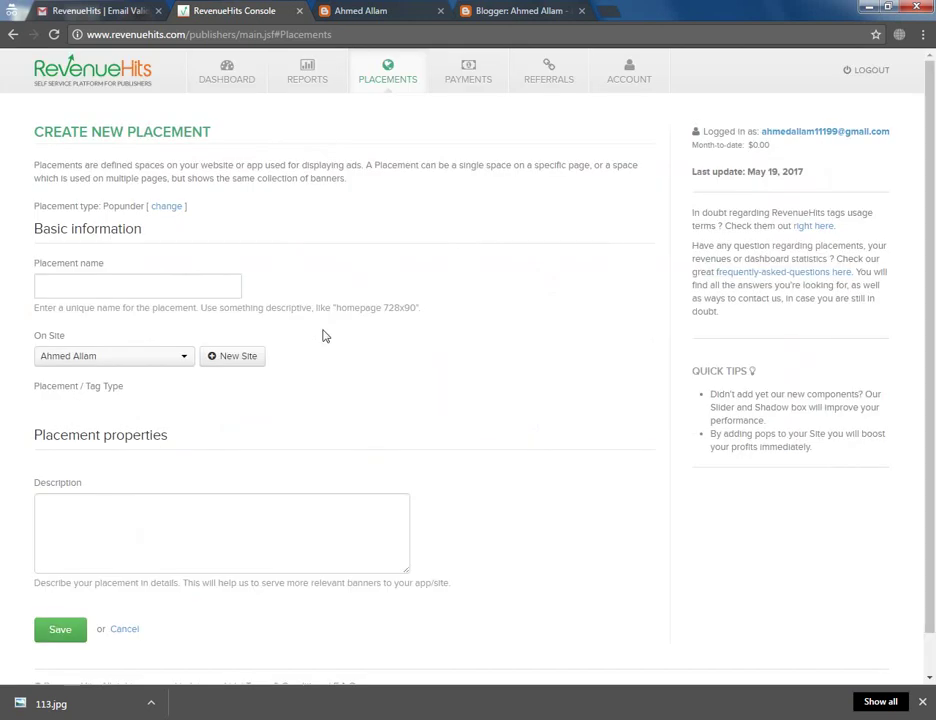
Name the Popunder placement with a short Arabic word, reuse it as the description, and save
{"action": "left_click", "coordinate": [83, 290]}
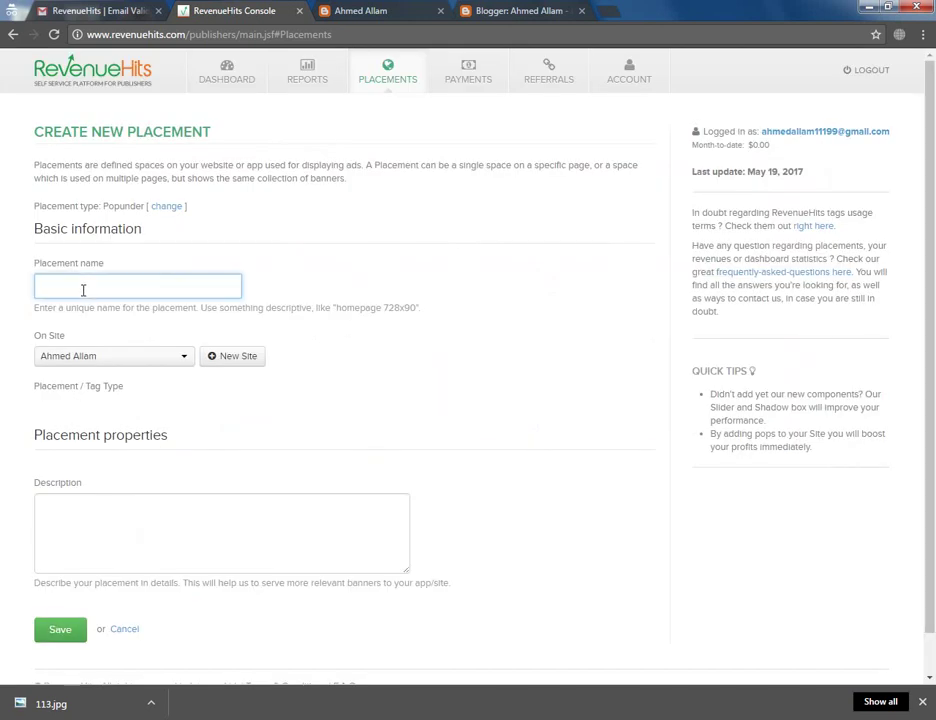
{"action": "type", "text": "a"}
{"action": "type", "text": "منت"}
{"action": "type", "text": "ف"}
{"action": "key", "text": "BackSpace"}
{"action": "key", "text": "BackSpace"}
{"action": "type", "text": "ق"}
{"action": "key", "text": "BackSpace"}
{"action": "type", "text": "ى"}
{"action": "double_click", "coordinate": [41, 287]}
{"action": "left_click", "coordinate": [40, 504]}
{"action": "type", "text": "منتق"}
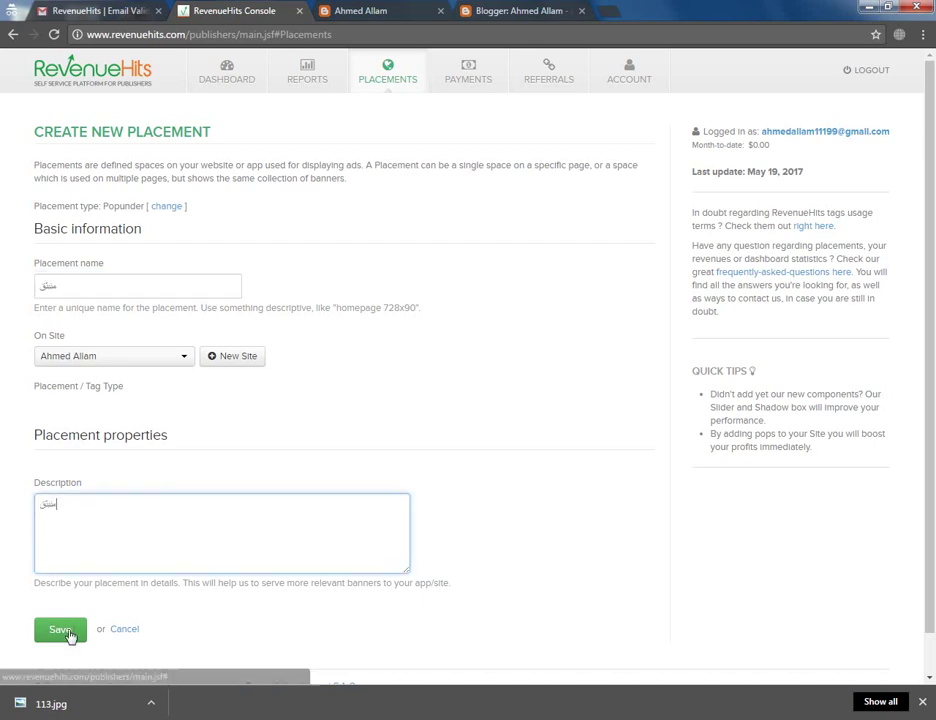
{"action": "left_click", "coordinate": [62, 630]}
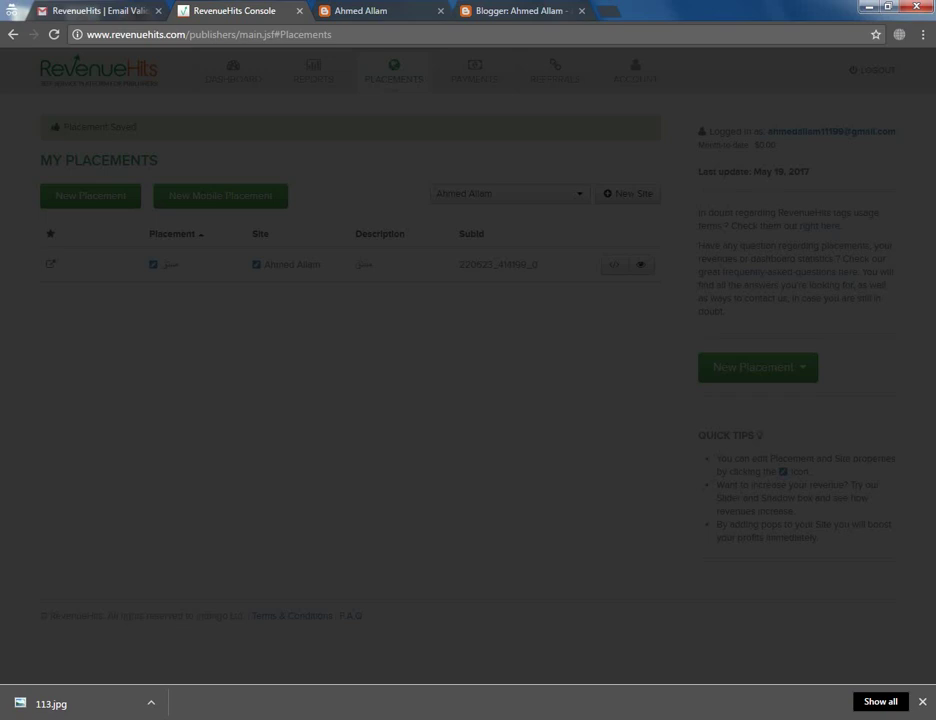
Select the placement's full script tag code in RevenueHits, then go to the blog's Blogger Layout page
{"action": "left_click", "coordinate": [300, 171]}
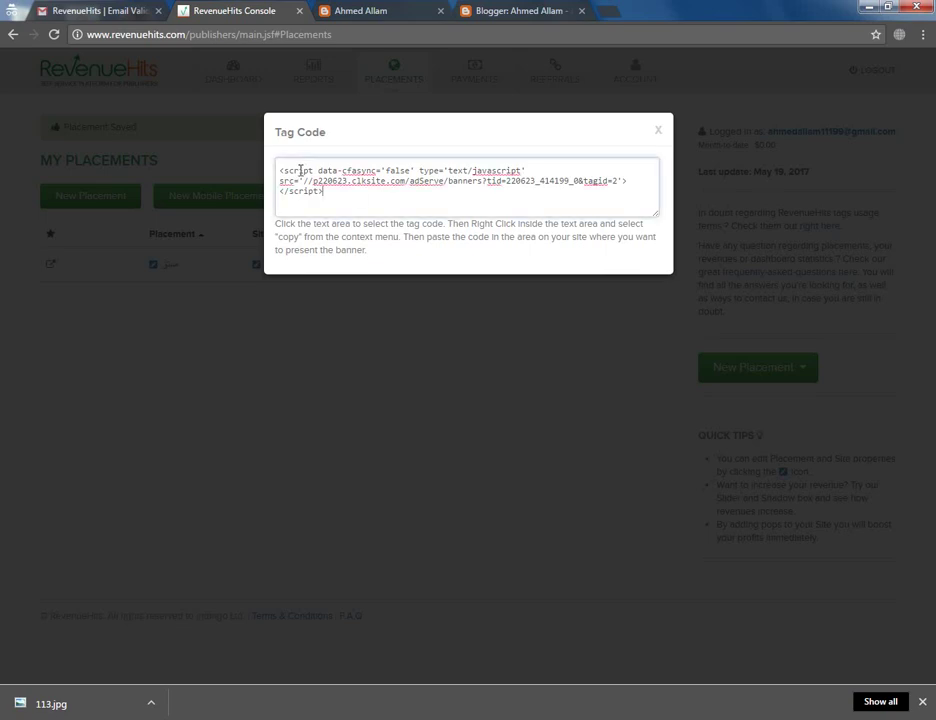
{"action": "left_click", "coordinate": [300, 171]}
{"action": "left_click_drag", "start_coordinate": [279, 171], "coordinate": [278, 171]}
{"action": "key", "text": "ctrl+c"}
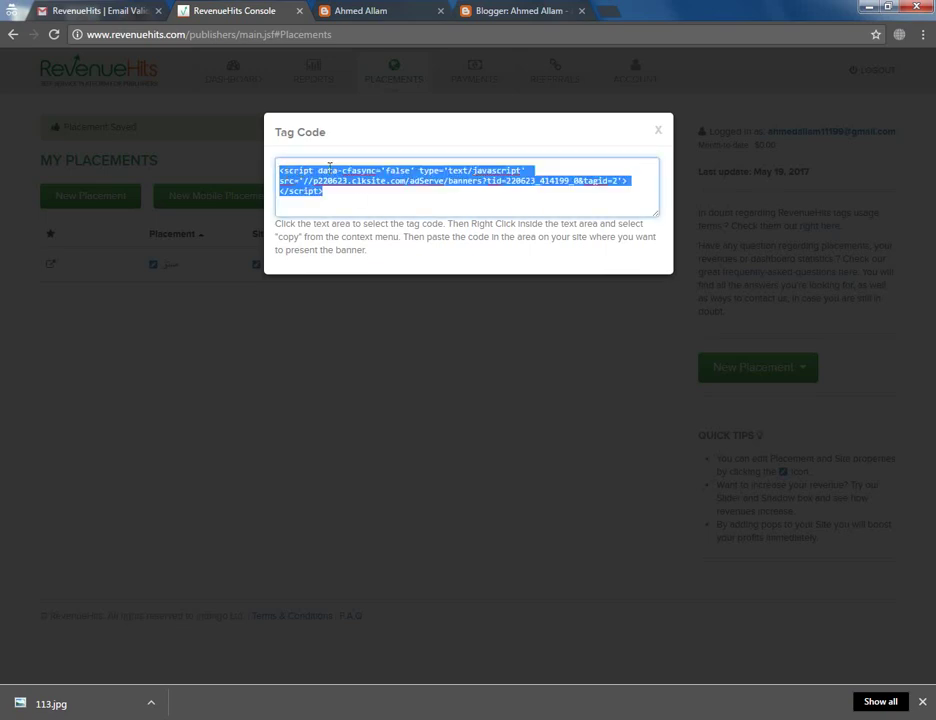
{"action": "left_click", "coordinate": [376, 12]}
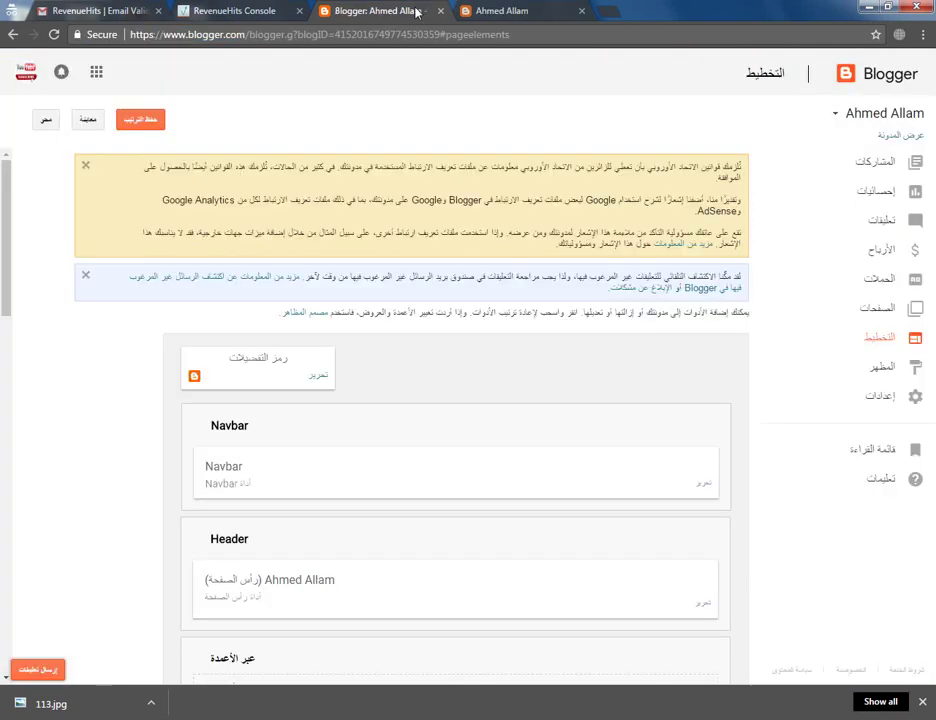
Open the blog template's HTML code editor from Blogger's Theme page
{"action": "left_click", "coordinate": [880, 370]}
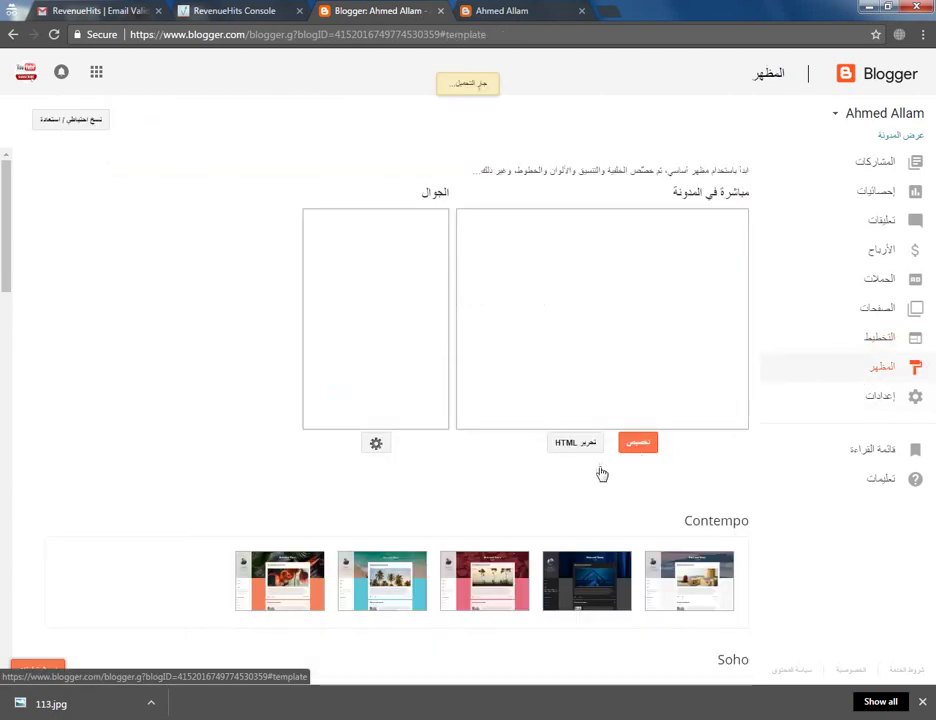
{"action": "left_click", "coordinate": [587, 443]}
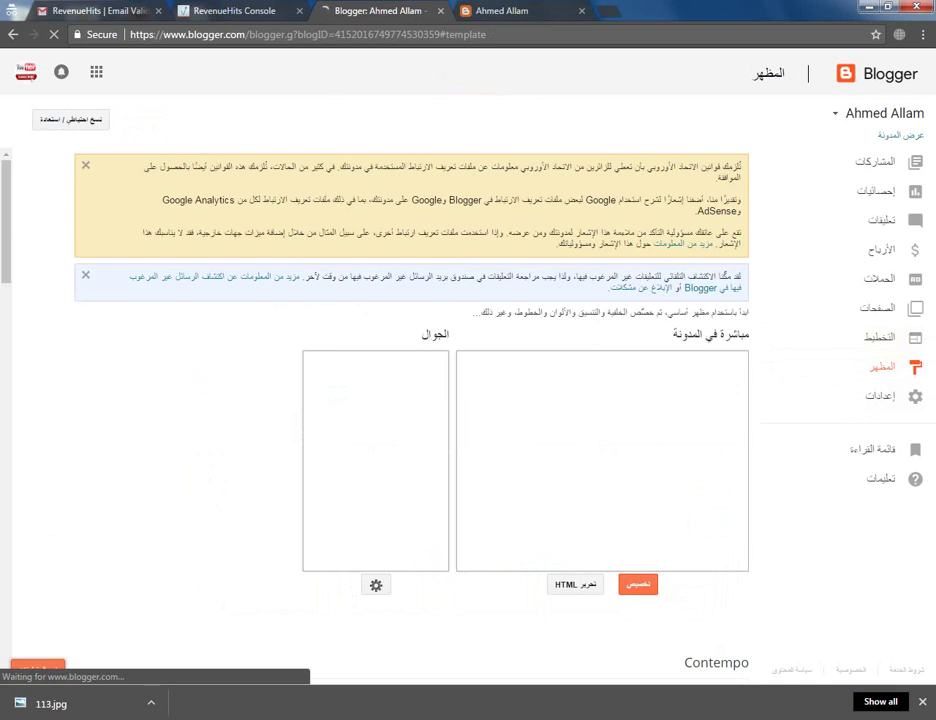
{"action": "left_click", "coordinate": [585, 587]}
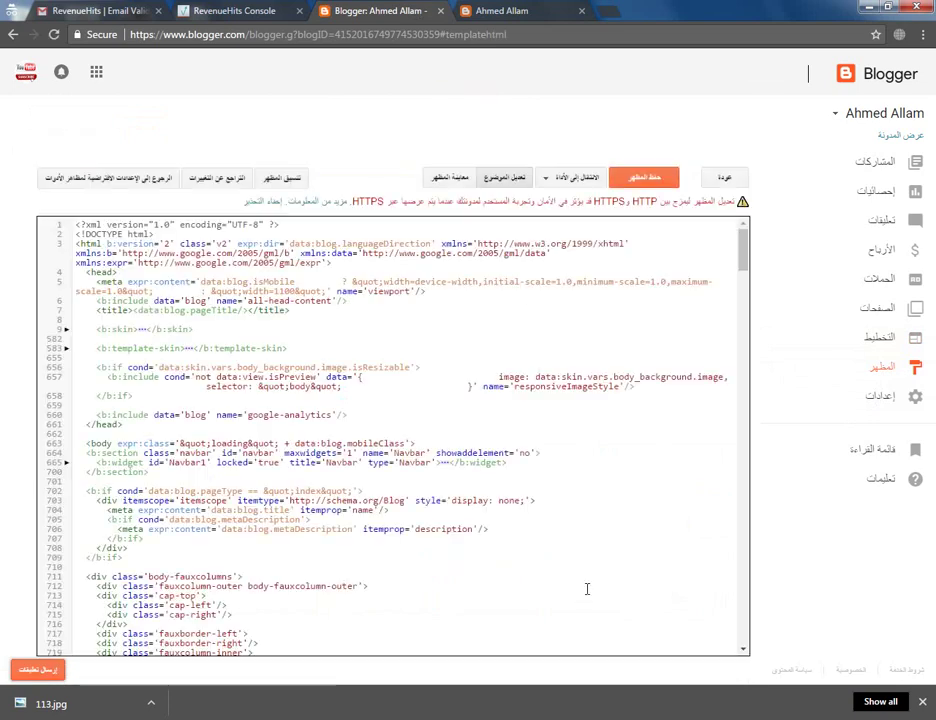
Paste the RevenueHits script on a new line after </body> and try saving the theme
{"action": "left_click_drag", "start_coordinate": [743, 257], "coordinate": [743, 621]}
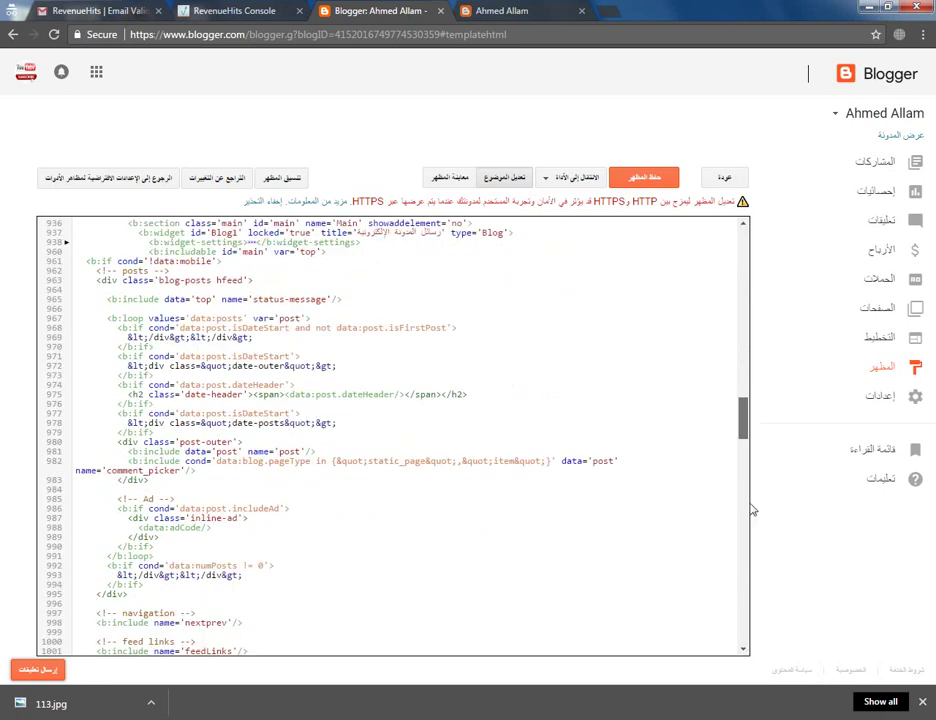
{"action": "left_click_drag", "start_coordinate": [744, 410], "coordinate": [745, 633]}
{"action": "scroll", "coordinate": [744, 633], "scroll_direction": "up", "scroll_amount": 5}
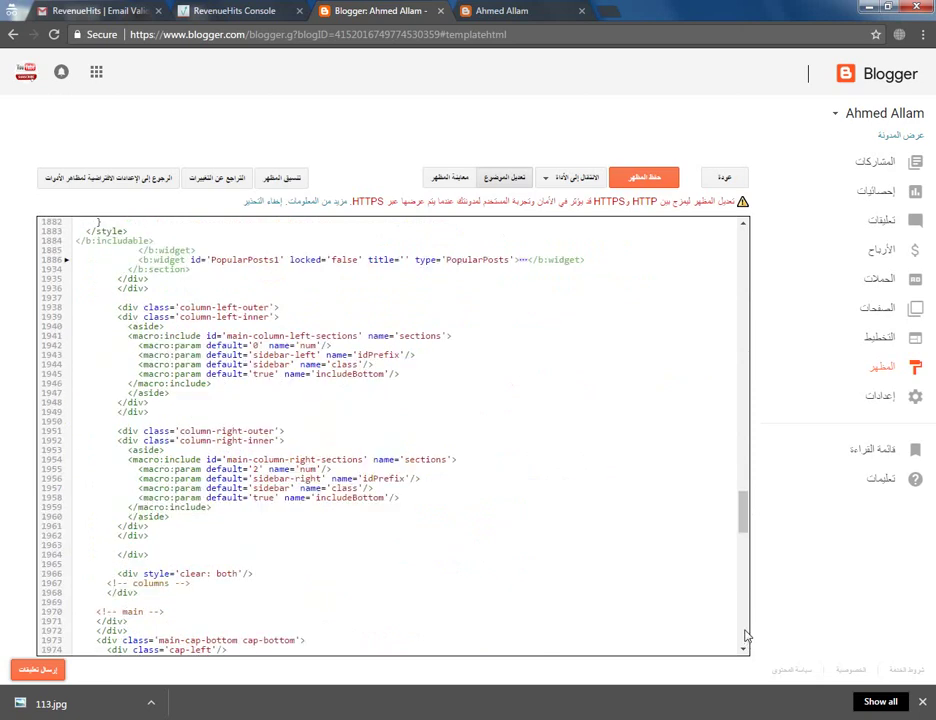
{"action": "scroll", "coordinate": [745, 635], "scroll_direction": "down", "scroll_amount": 4}
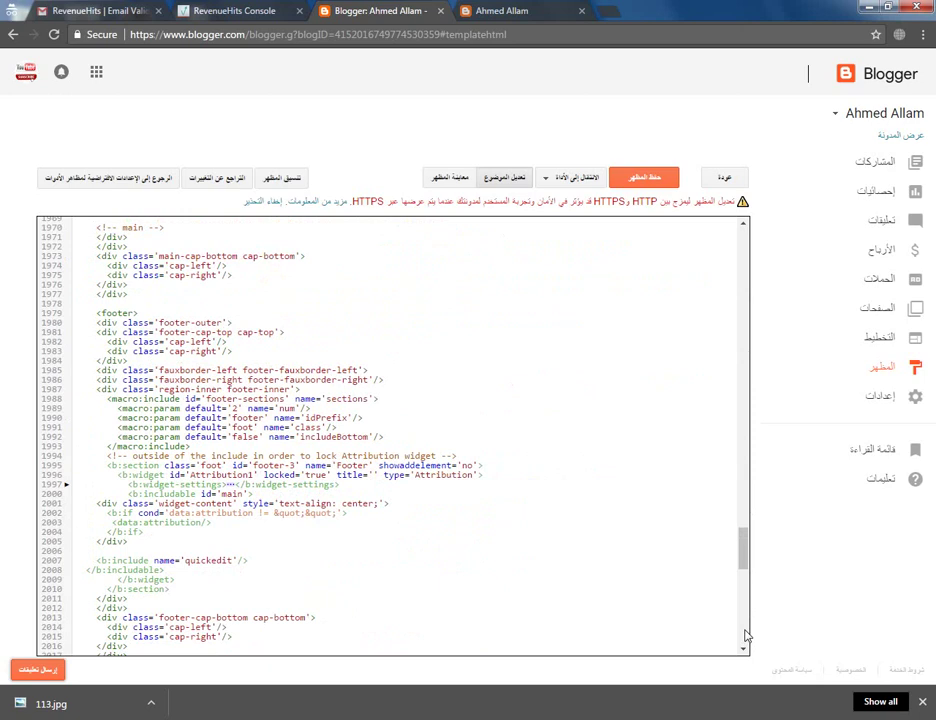
{"action": "scroll", "coordinate": [745, 635], "scroll_direction": "down", "scroll_amount": 4}
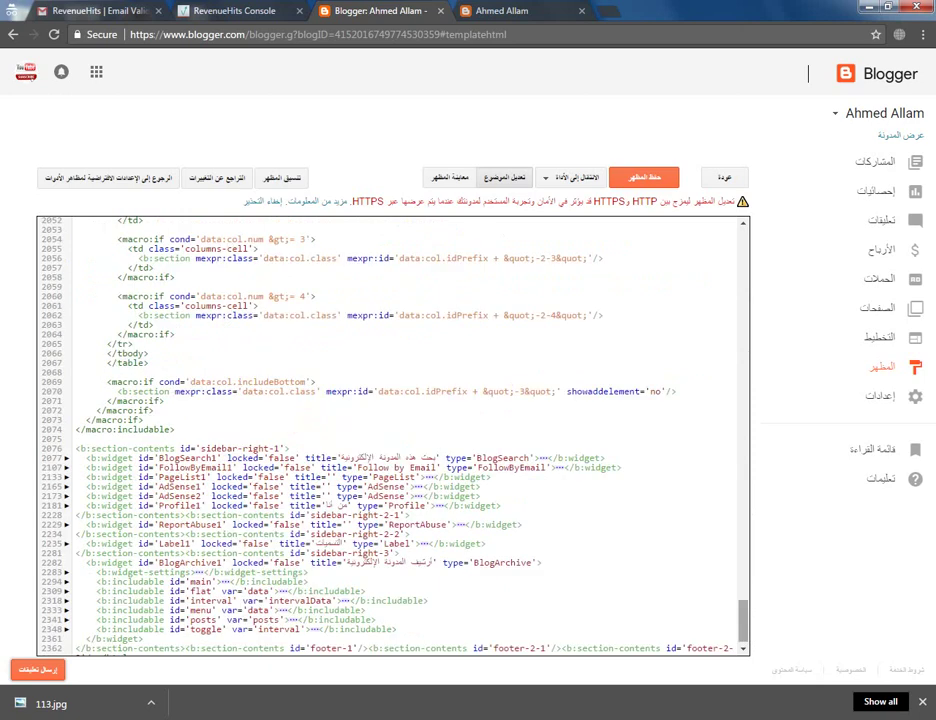
{"action": "key", "text": "ctrl+End"}
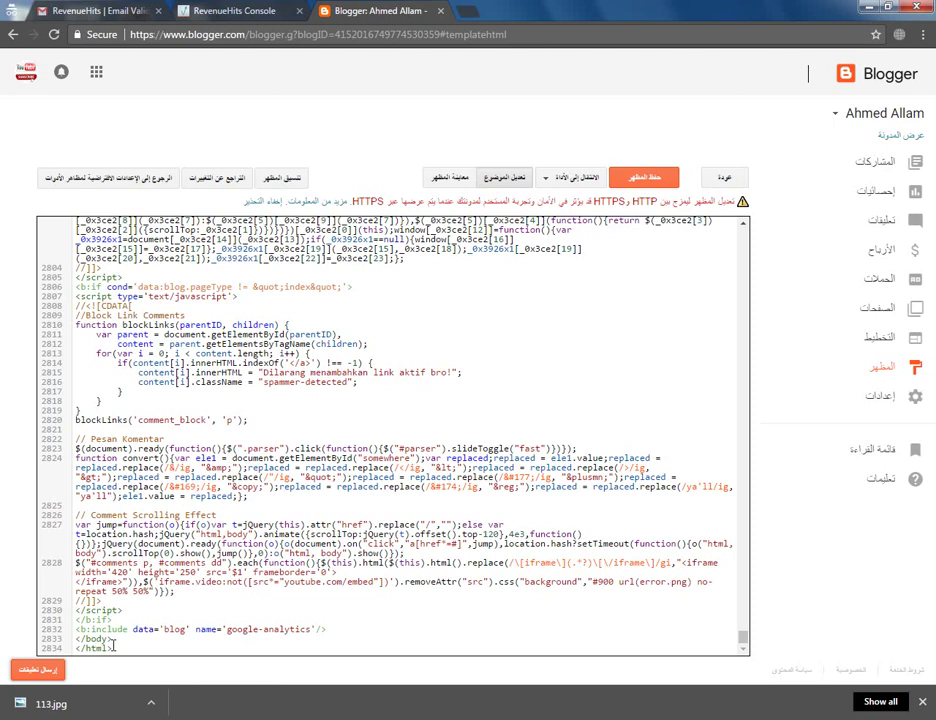
{"action": "left_click", "coordinate": [117, 643]}
{"action": "key", "text": "Return"}
{"action": "key", "text": "ctrl+v"}
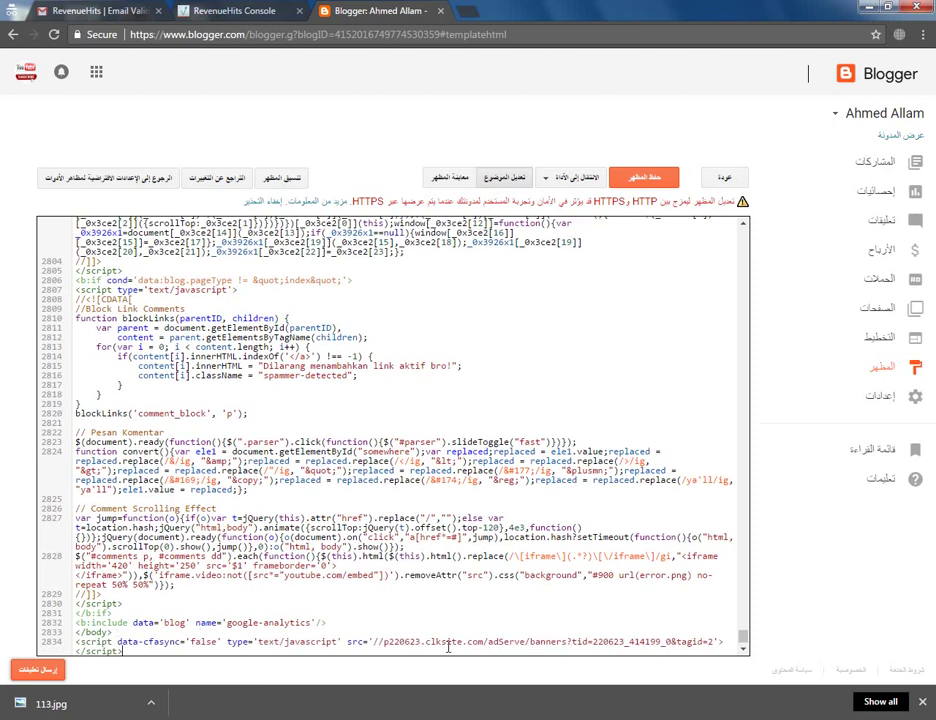
{"action": "left_click", "coordinate": [662, 178]}
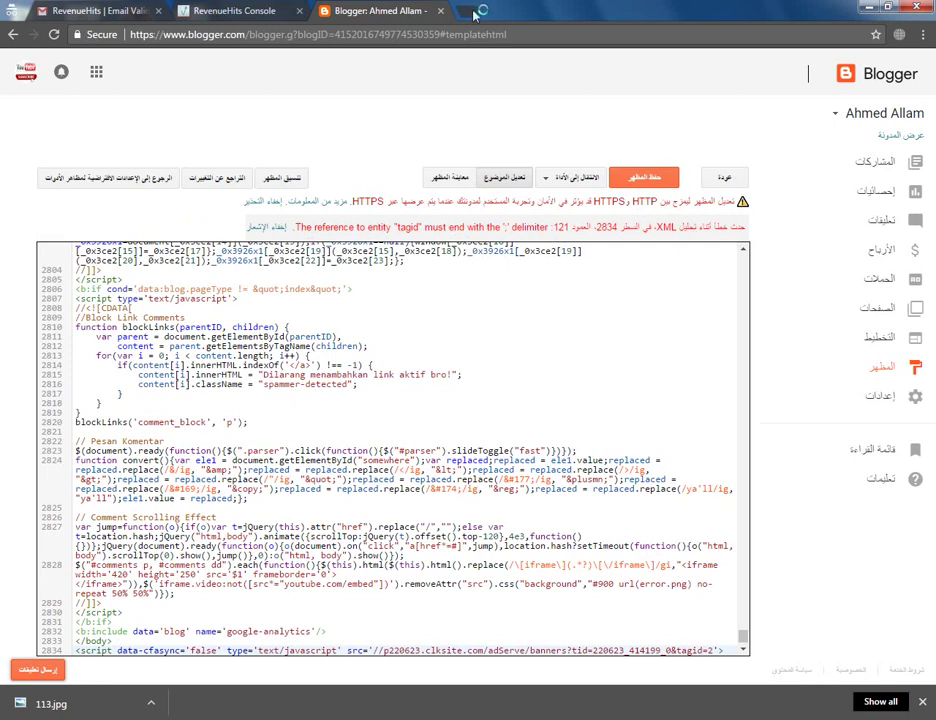
In a new tab, search Google for 'محول الاكواد' (code converter)
{"action": "left_click", "coordinate": [474, 10]}
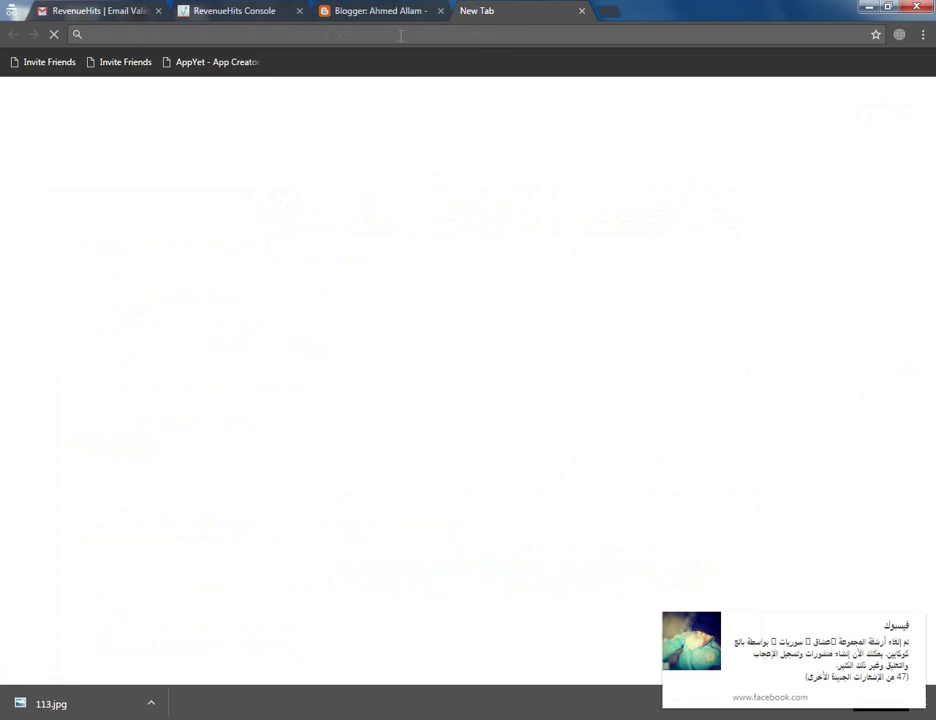
{"action": "type", "text": "لخطث"}
{"action": "key", "text": "BackSpace"}
{"action": "key", "text": "BackSpace"}
{"action": "key", "text": "BackSpace"}
{"action": "key", "text": "BackSpace"}
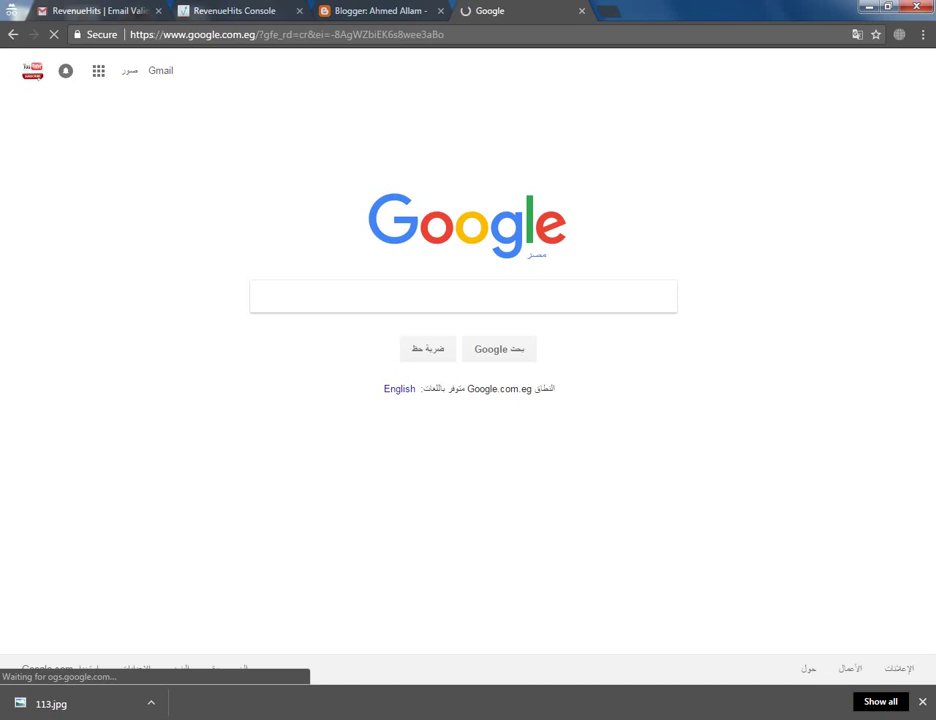
{"action": "type", "text": "محول الاكواد"}
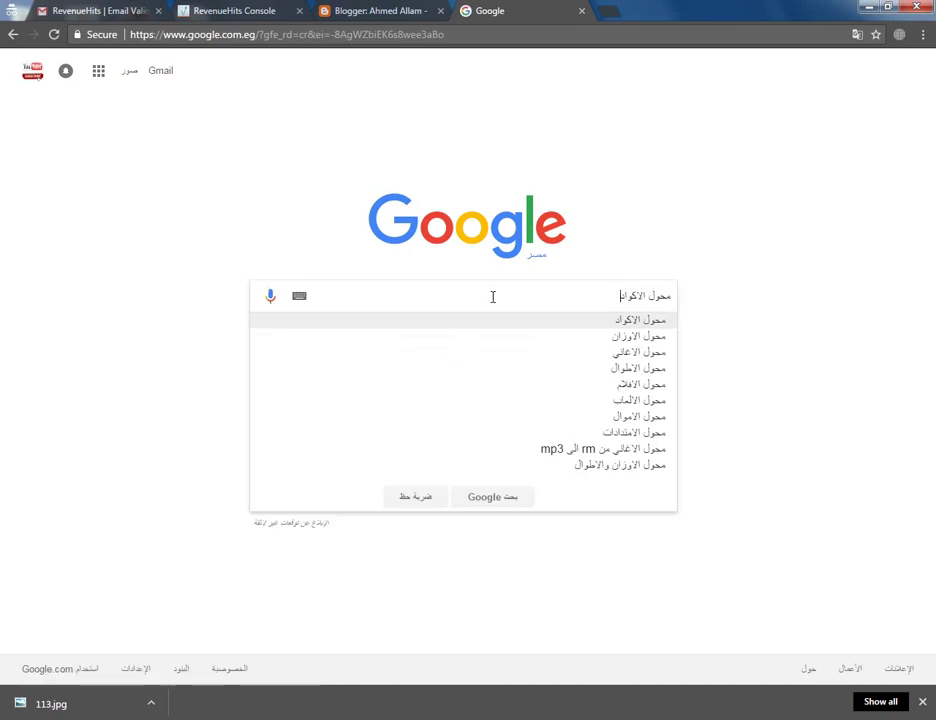
{"action": "left_click", "coordinate": [612, 324]}
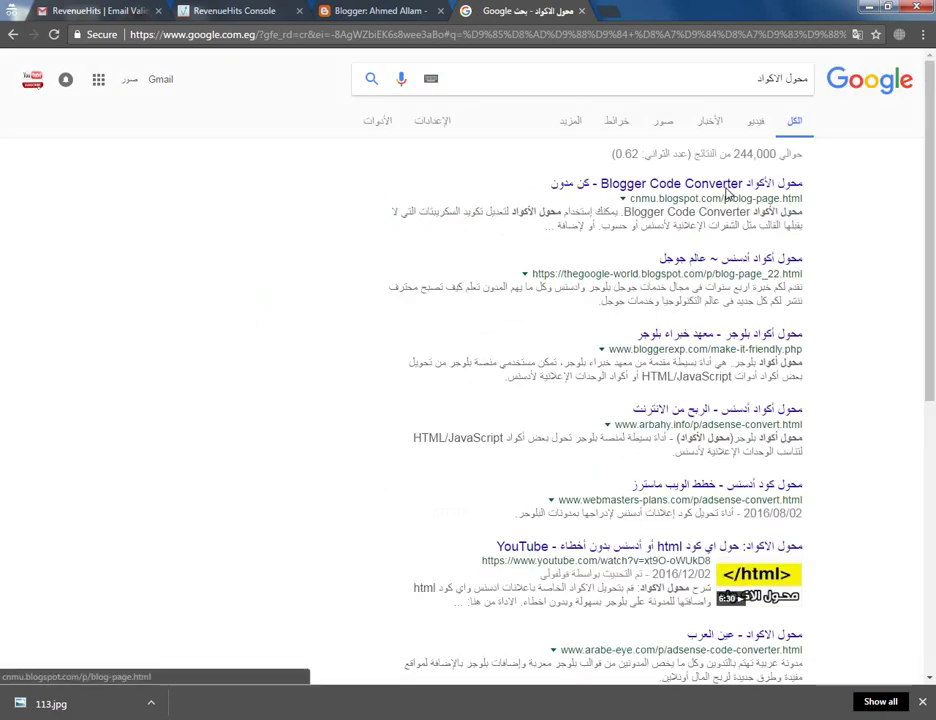
Convert the ad script to escaped code in the cnmu.blogspot.com Blogger Code Converter and select the output
{"action": "left_click", "coordinate": [727, 190]}
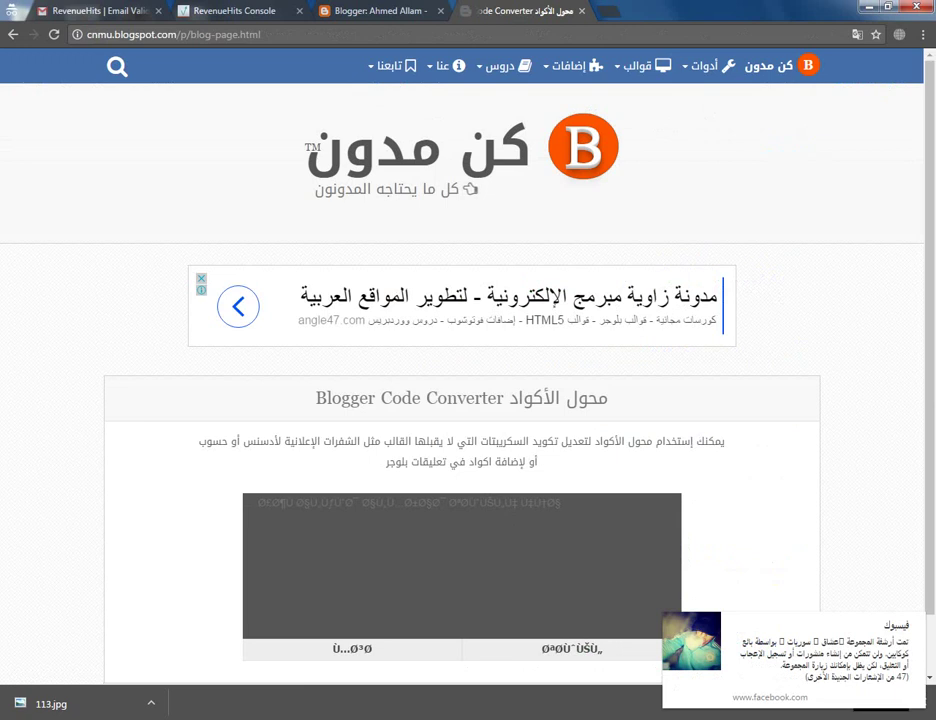
{"action": "right_click", "coordinate": [441, 529]}
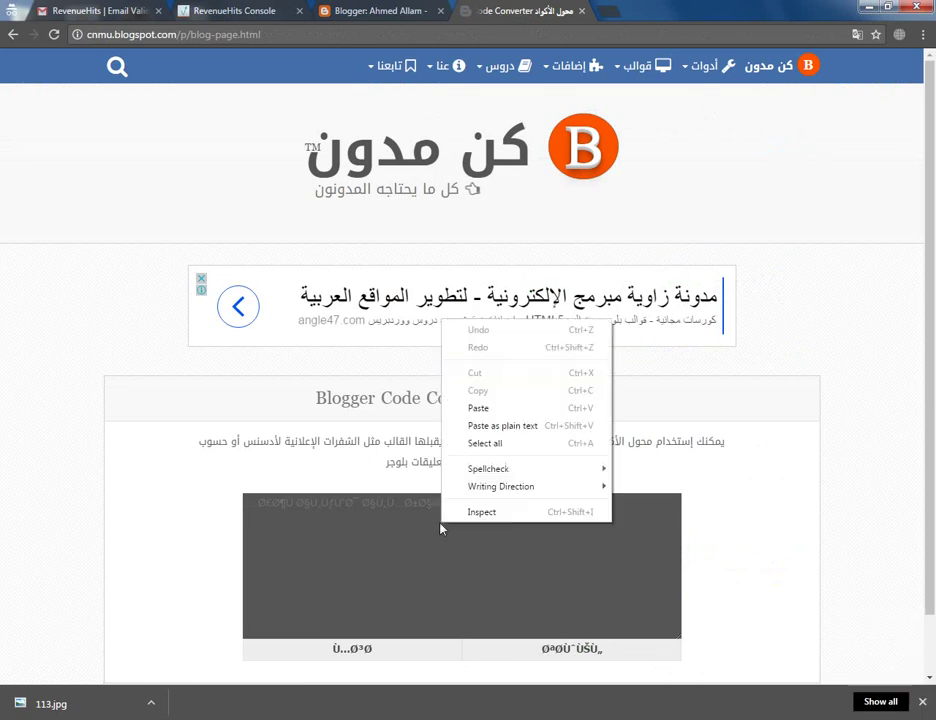
{"action": "left_click", "coordinate": [485, 412]}
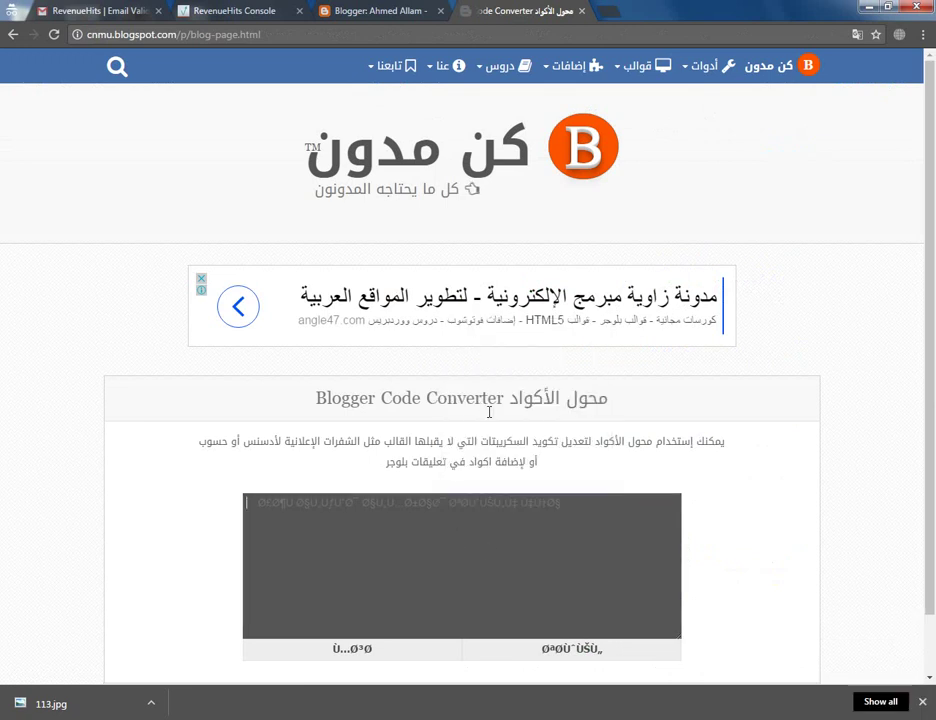
{"action": "left_click", "coordinate": [602, 649]}
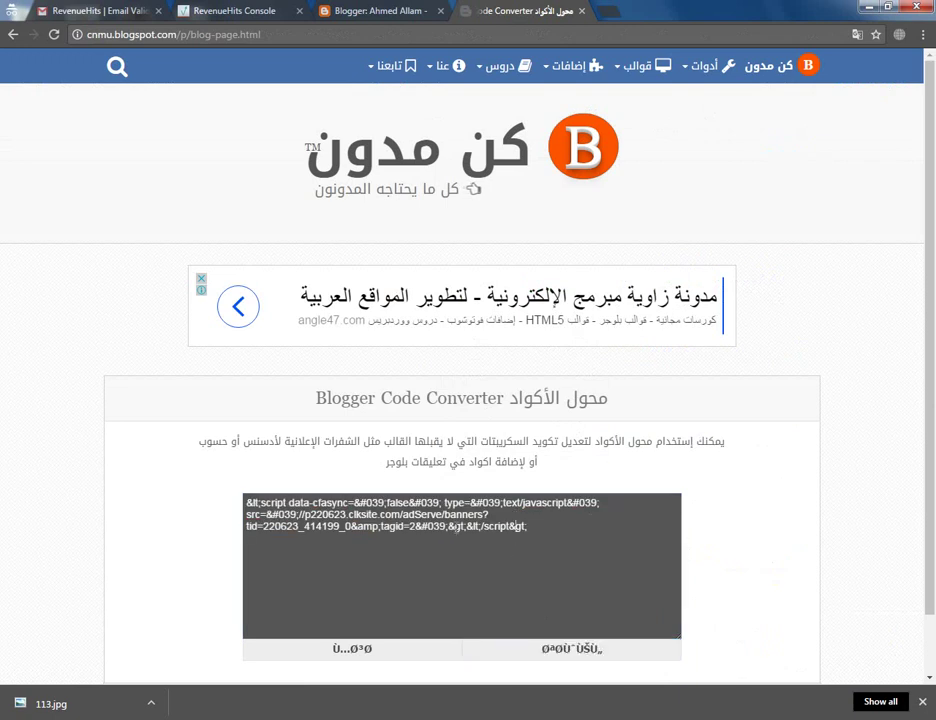
{"action": "left_click", "coordinate": [455, 527]}
{"action": "key", "text": "ctrl+c"}
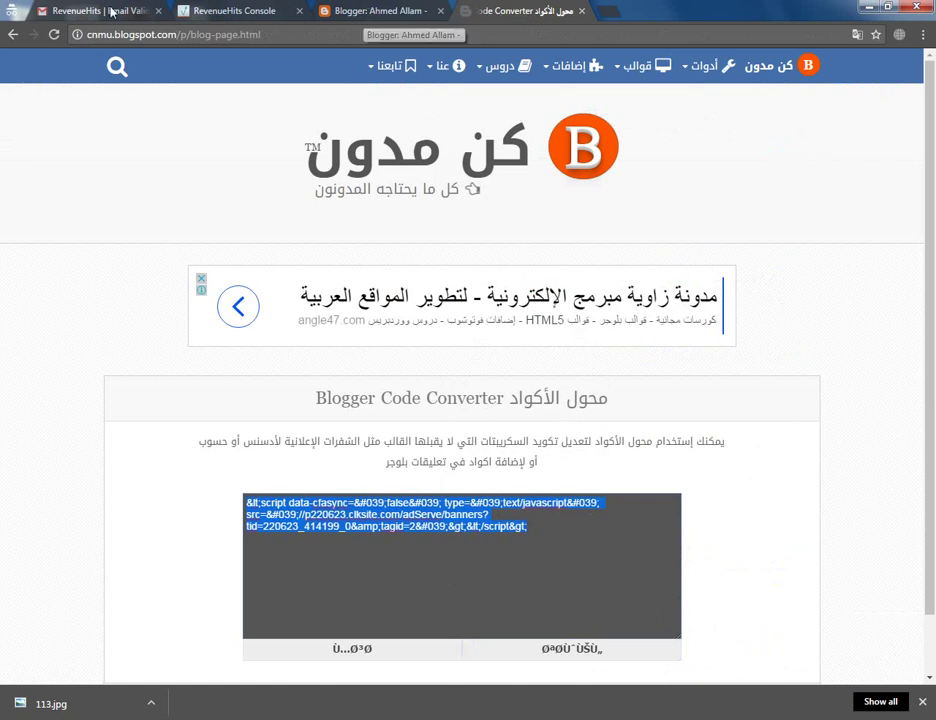
{"action": "left_click", "coordinate": [355, 10]}
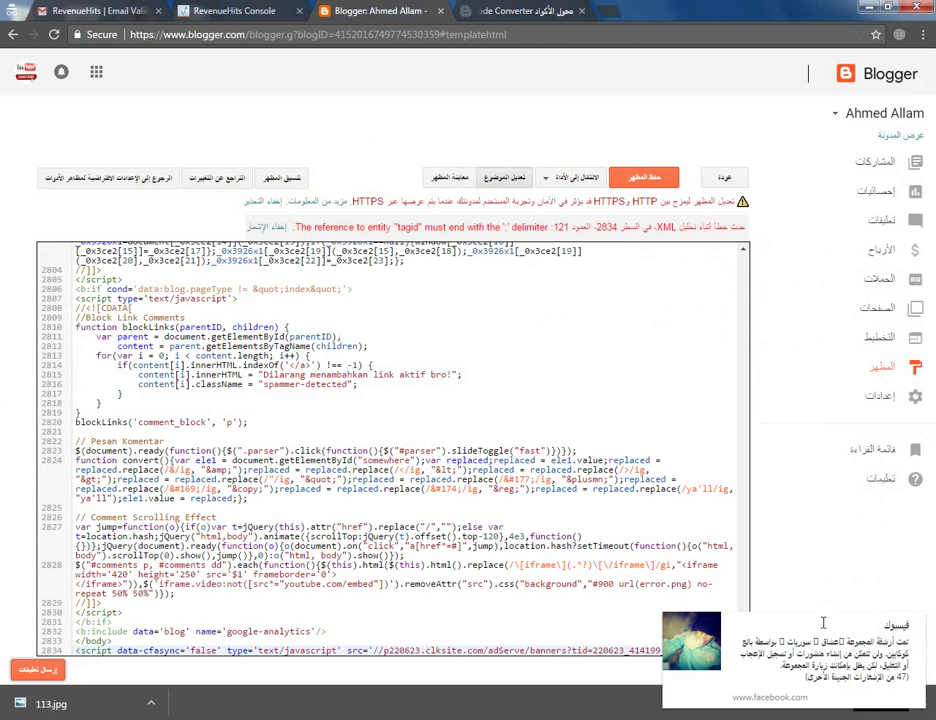
Replace the raw script line after </body> with the escaped code and save the theme
{"action": "left_click", "coordinate": [922, 628]}
{"action": "triple_click", "coordinate": [226, 650]}
{"action": "key", "text": "Delete"}
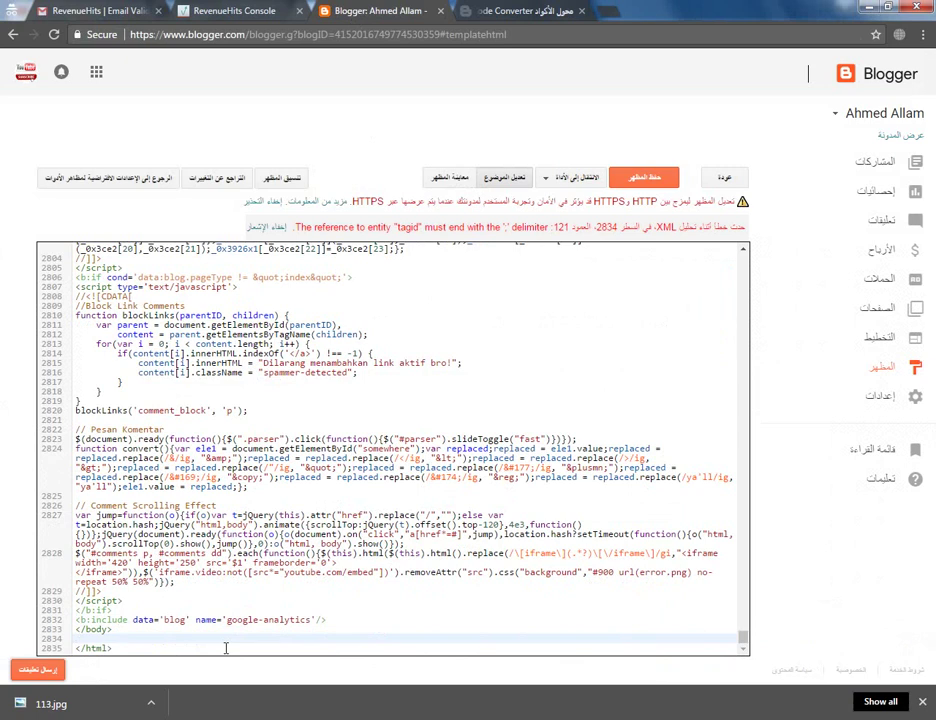
{"action": "key", "text": "ctrl+v"}
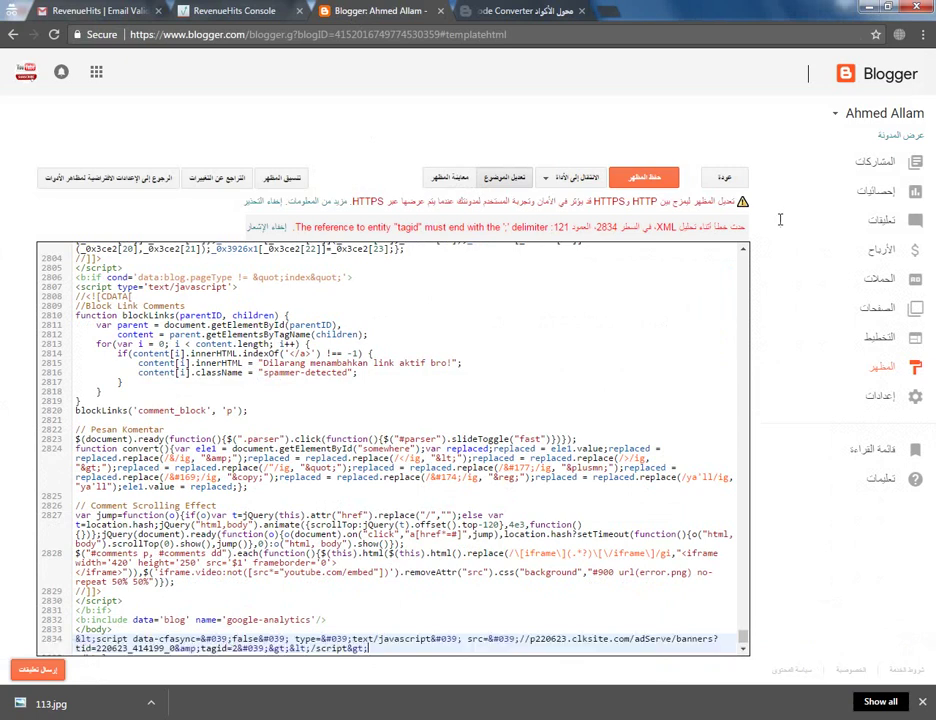
{"action": "left_click", "coordinate": [648, 180]}
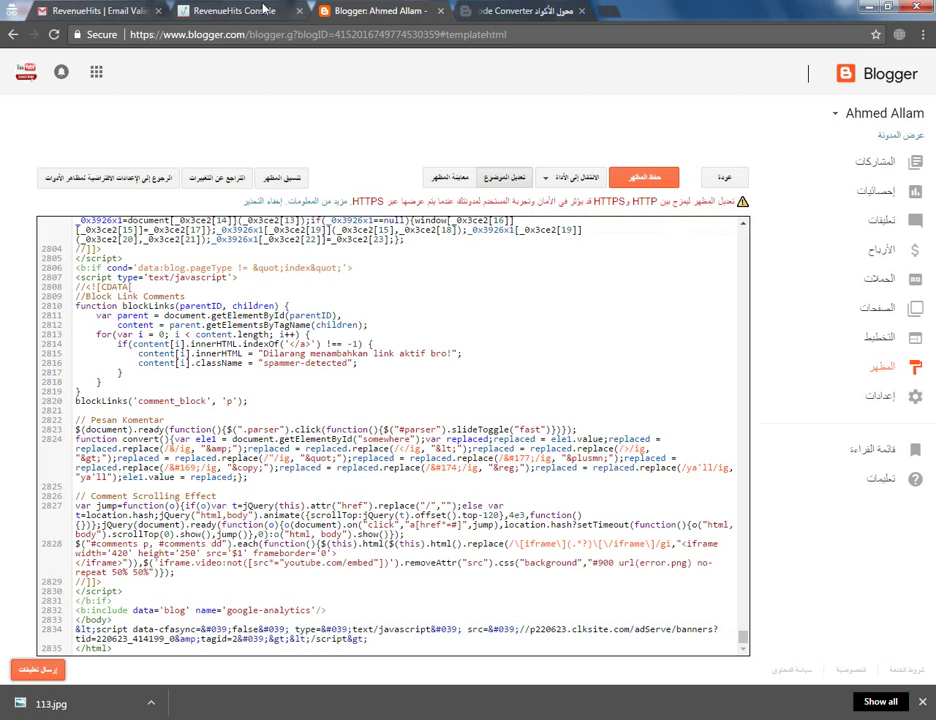
Close the Tag Code window in the RevenueHits console and begin a new placement
{"action": "left_click", "coordinate": [230, 10]}
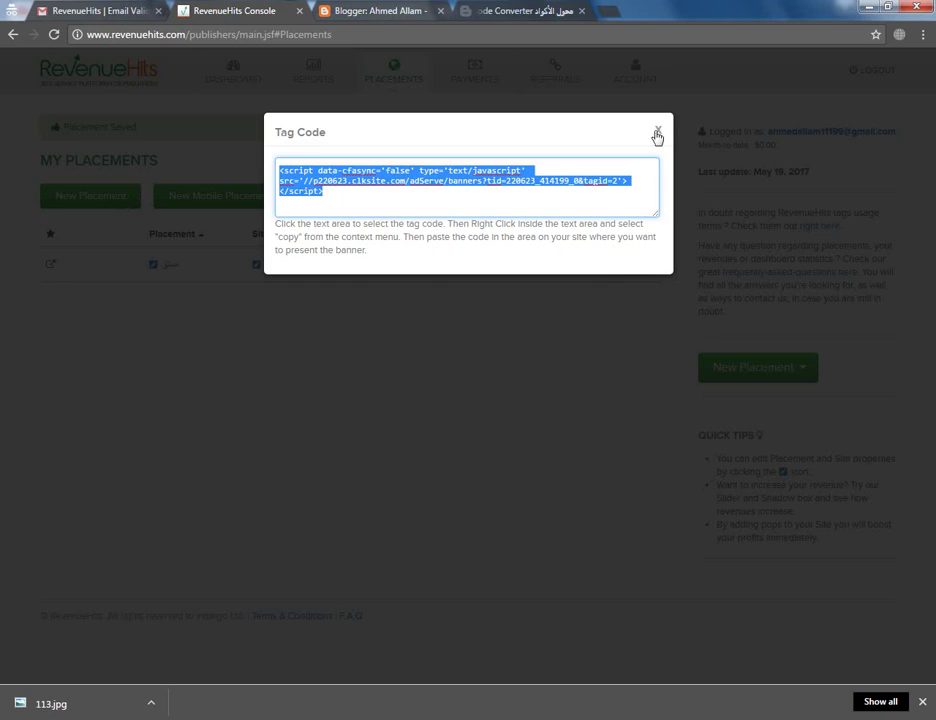
{"action": "left_click", "coordinate": [185, 206]}
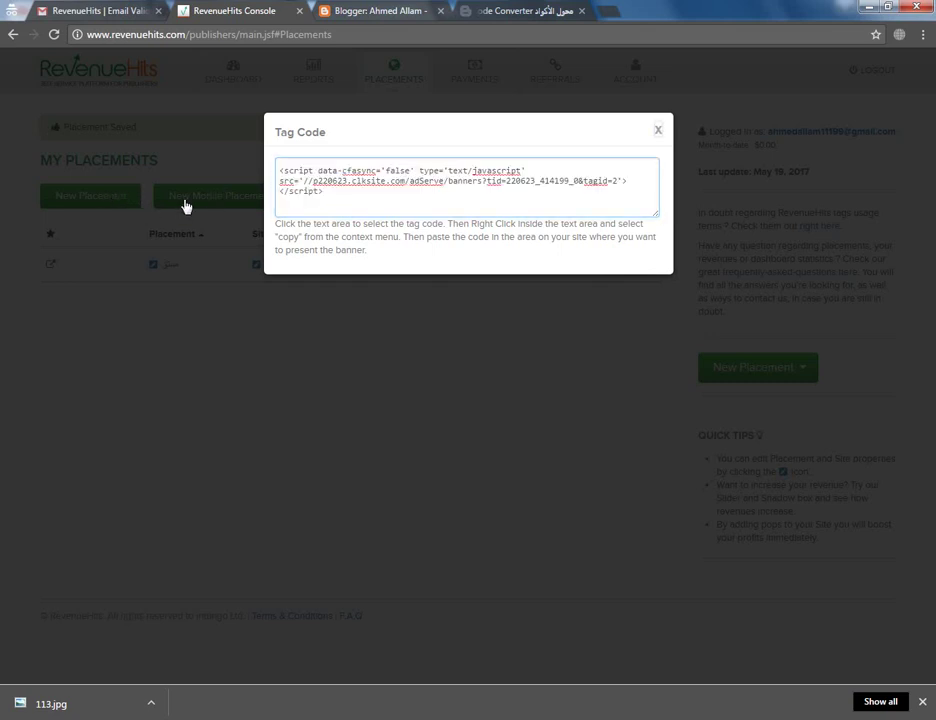
{"action": "left_click", "coordinate": [116, 199]}
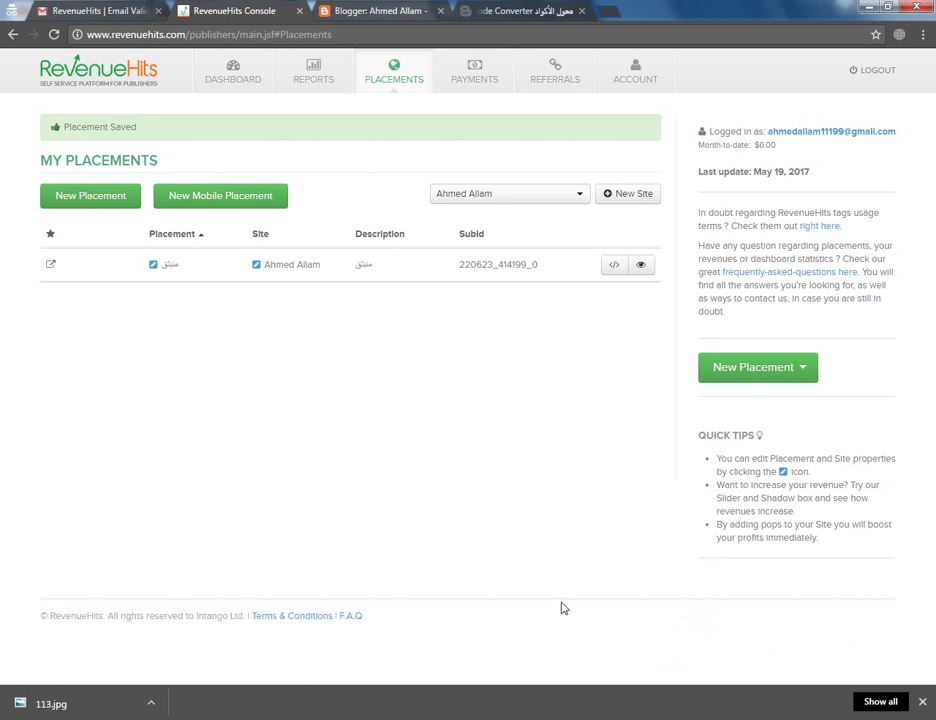
{"action": "left_click", "coordinate": [169, 272]}
Create and save a 728x90 Footer placement named هام, using the name as its description
{"action": "left_click", "coordinate": [95, 198]}
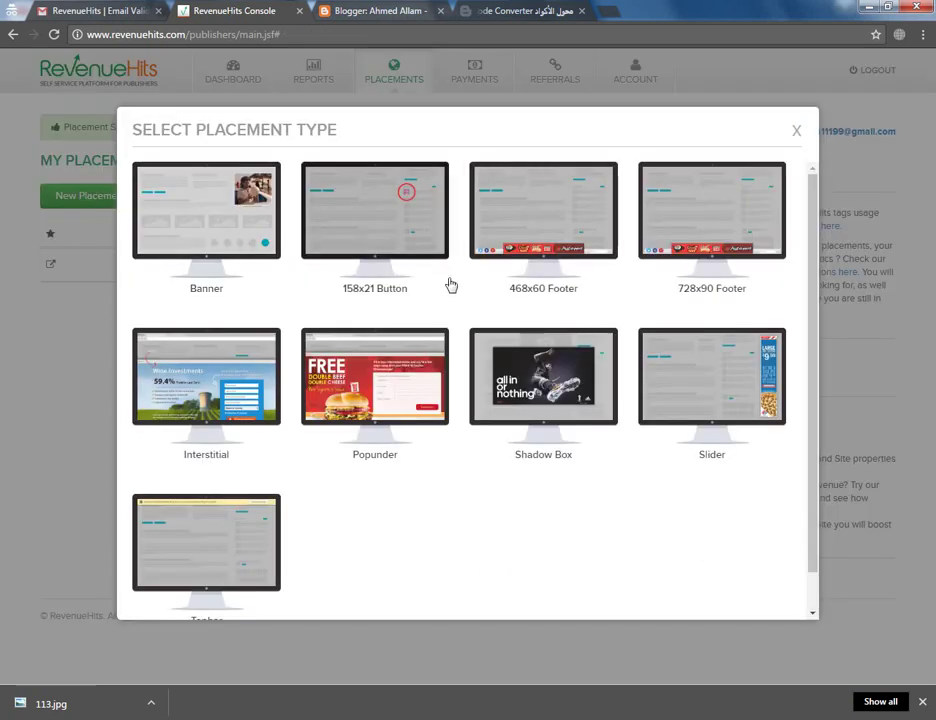
{"action": "left_click", "coordinate": [713, 240]}
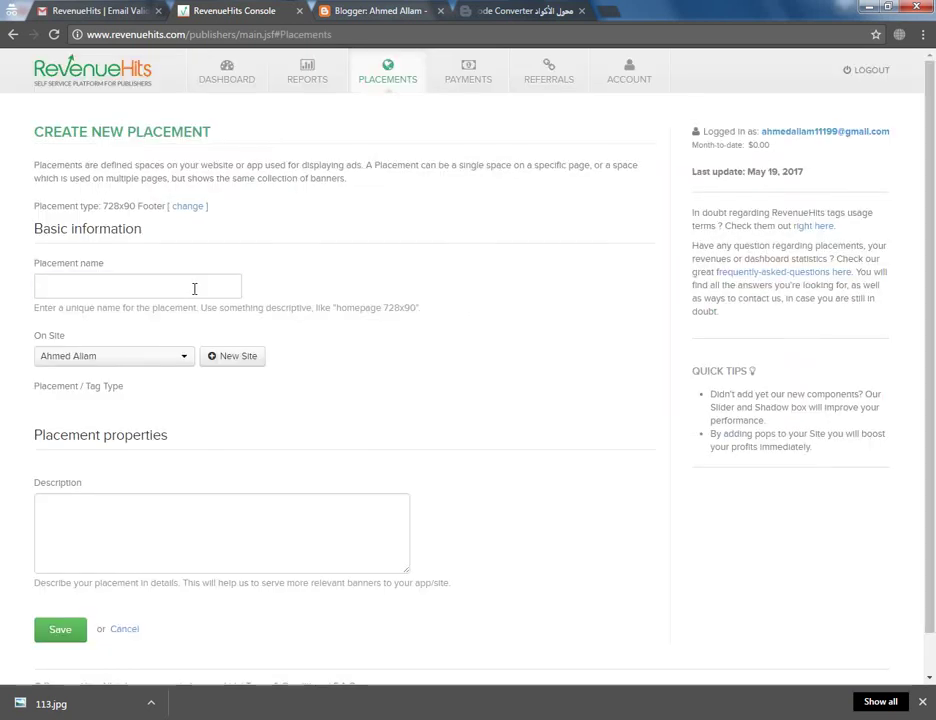
{"action": "left_click", "coordinate": [194, 289]}
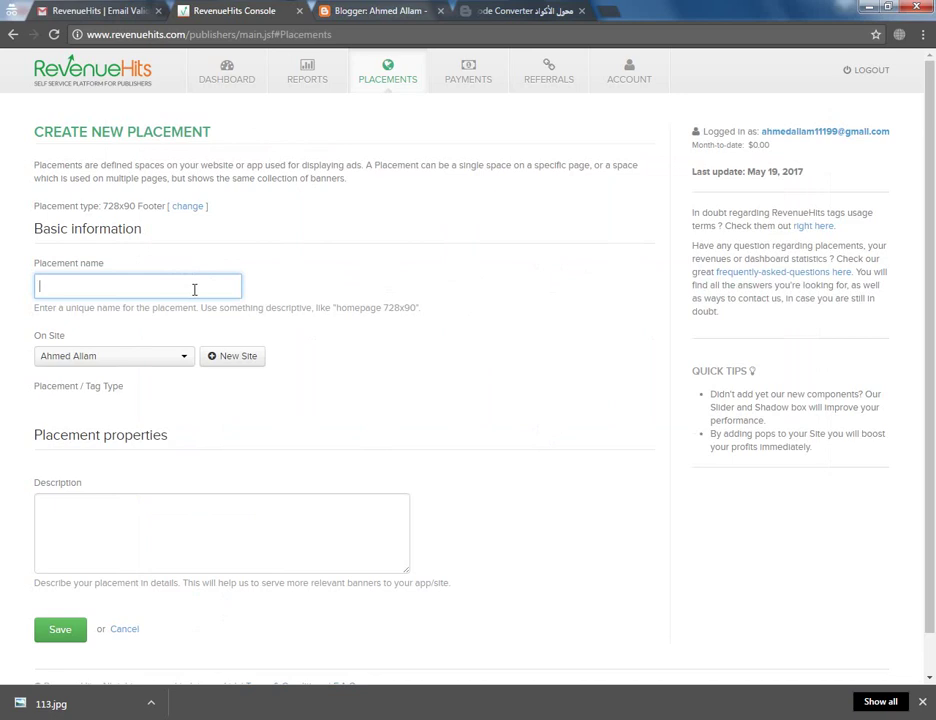
{"action": "left_click_drag", "start_coordinate": [194, 289], "coordinate": [10, 288]}
{"action": "left_click", "coordinate": [106, 531]}
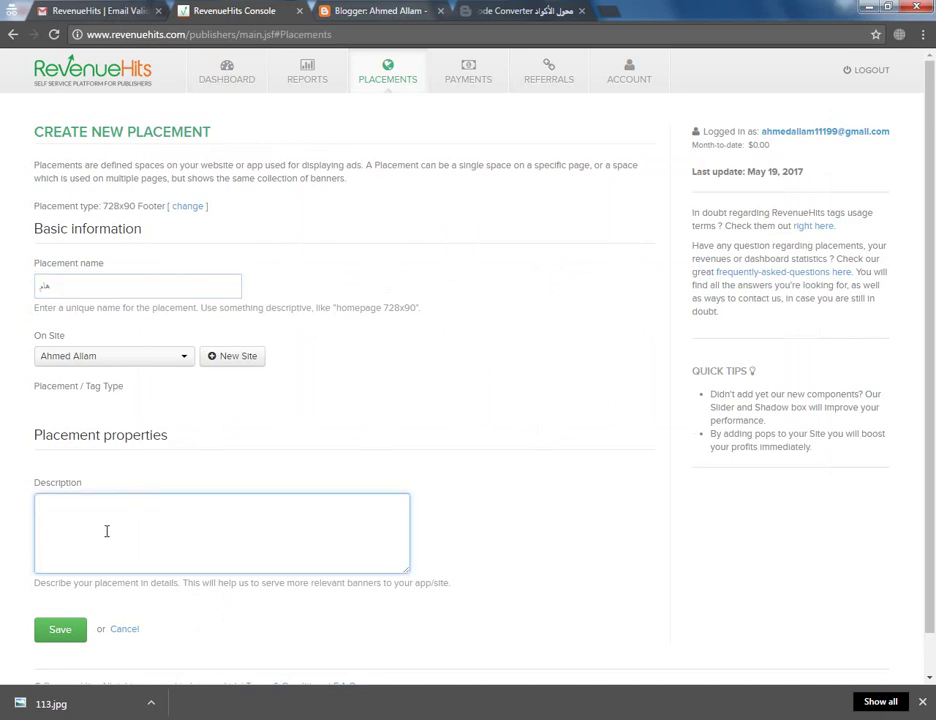
{"action": "type", "text": "هام"}
{"action": "left_click", "coordinate": [61, 630]}
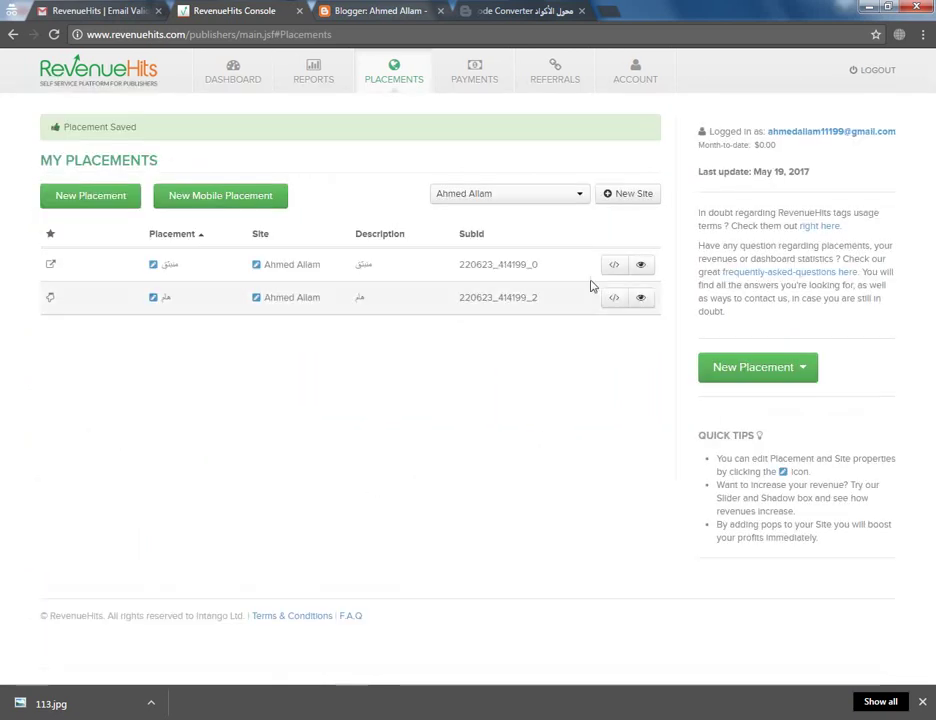
Select the footer placement's tag code and return to the Code Converter page
{"action": "left_click", "coordinate": [350, 267]}
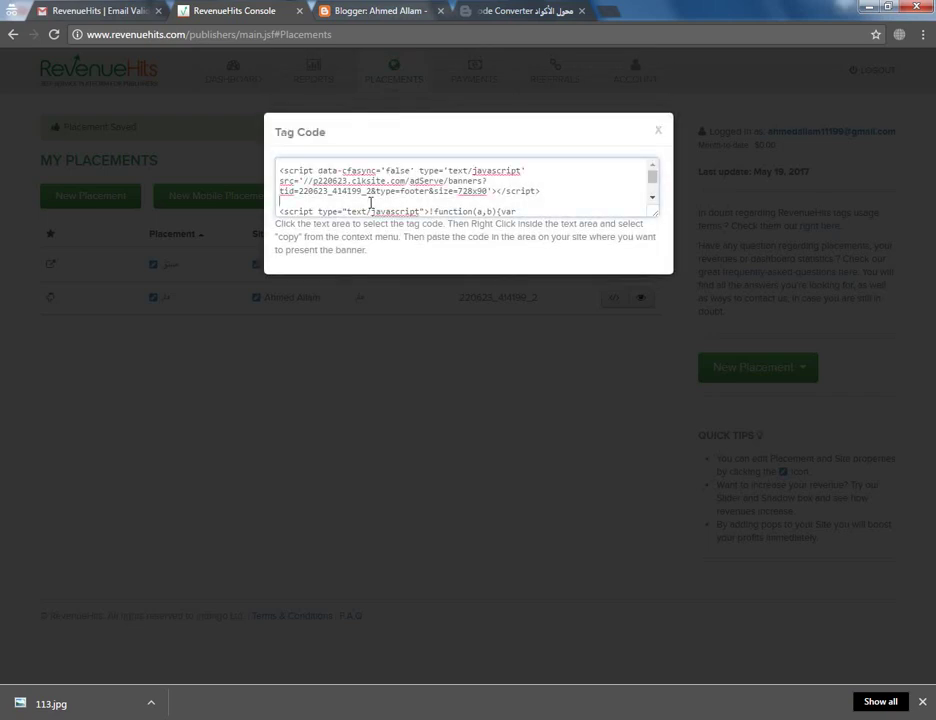
{"action": "left_click", "coordinate": [370, 203]}
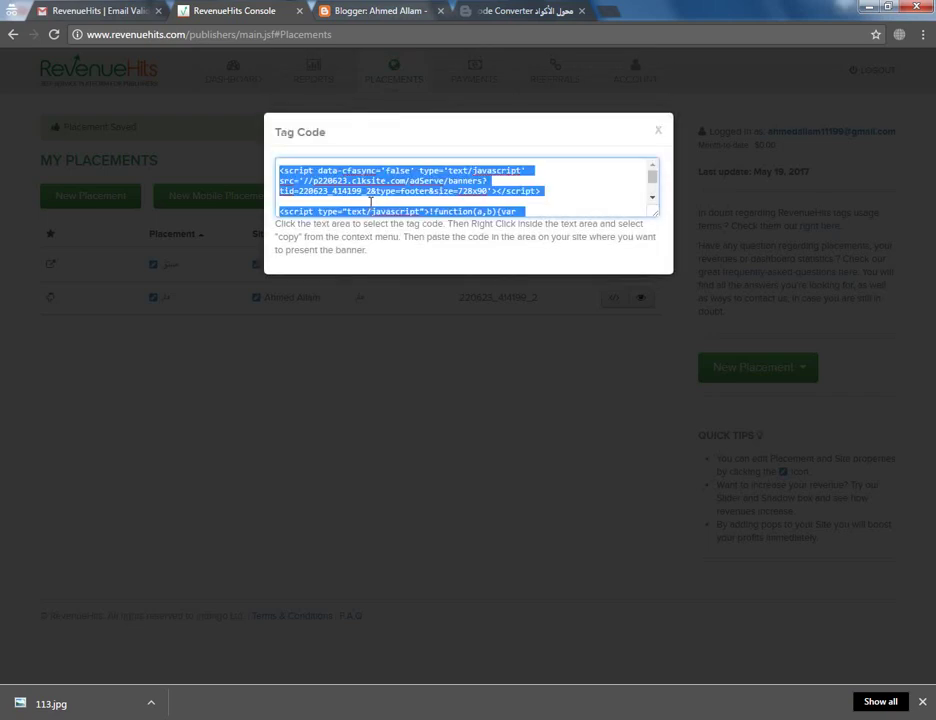
{"action": "left_click", "coordinate": [497, 16]}
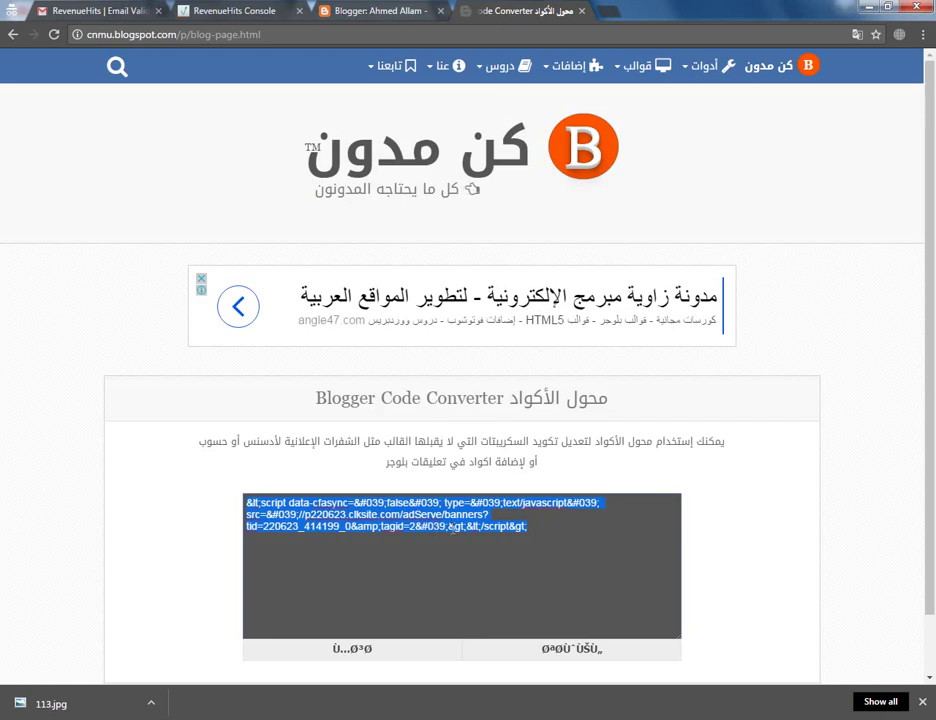
Convert the 728x90 Footer tag code to escaped HTML and select the whole result
{"action": "type", "text": "<script data-cfasync=\"false\" type=\"text/javascript\" src=\"//p220623.clksite.com/adServe/banners?tid=220623_414199_2&type=footer&size=728x90\"></script>  <script type=\"text/javascript\">!function(a,b){var c=b.createElement(\"script\");c.src=\"//p220623.intrev.co/absd.js\";(a._sab=a._sab||[]).push([\"220623_414199_2\",\"220623\"]);b.body.appendChild(c)}(window,document);</script>"}
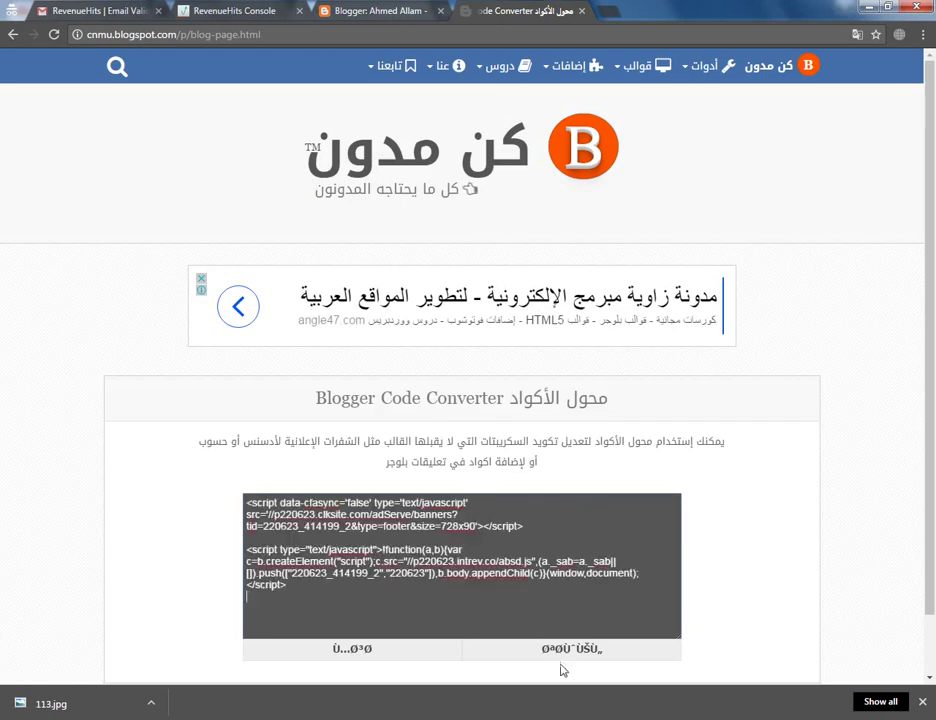
{"action": "left_click", "coordinate": [578, 650]}
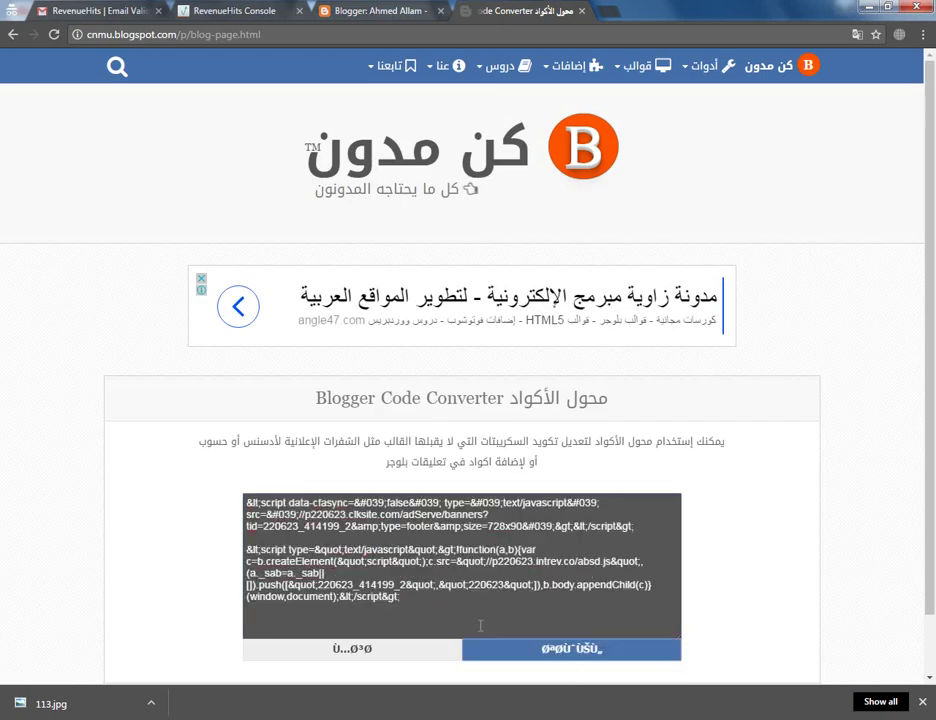
{"action": "left_click", "coordinate": [421, 607]}
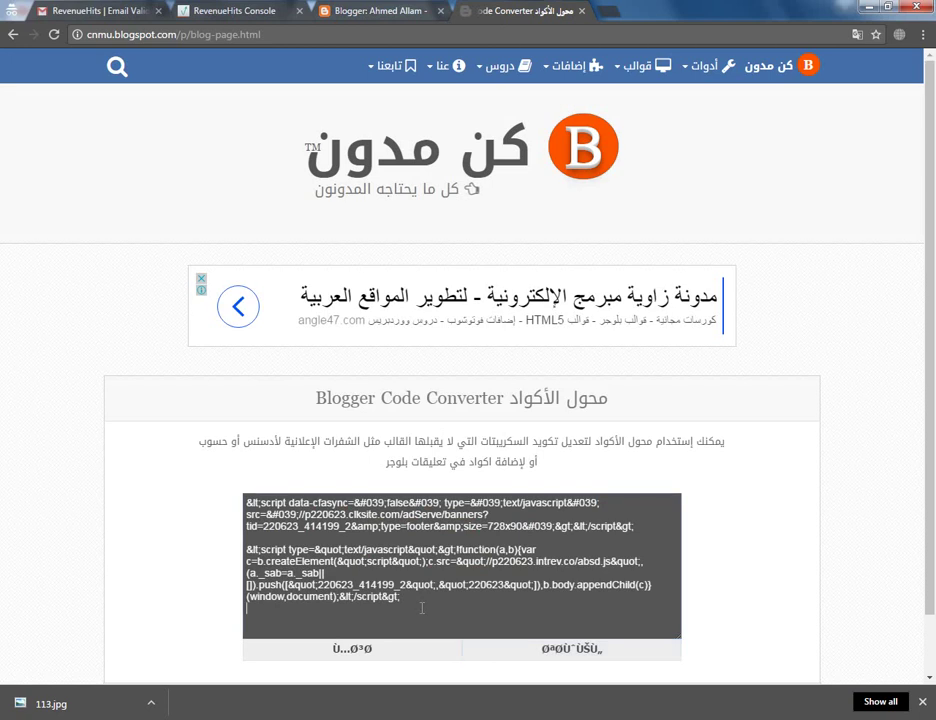
{"action": "key", "text": "ctrl+a"}
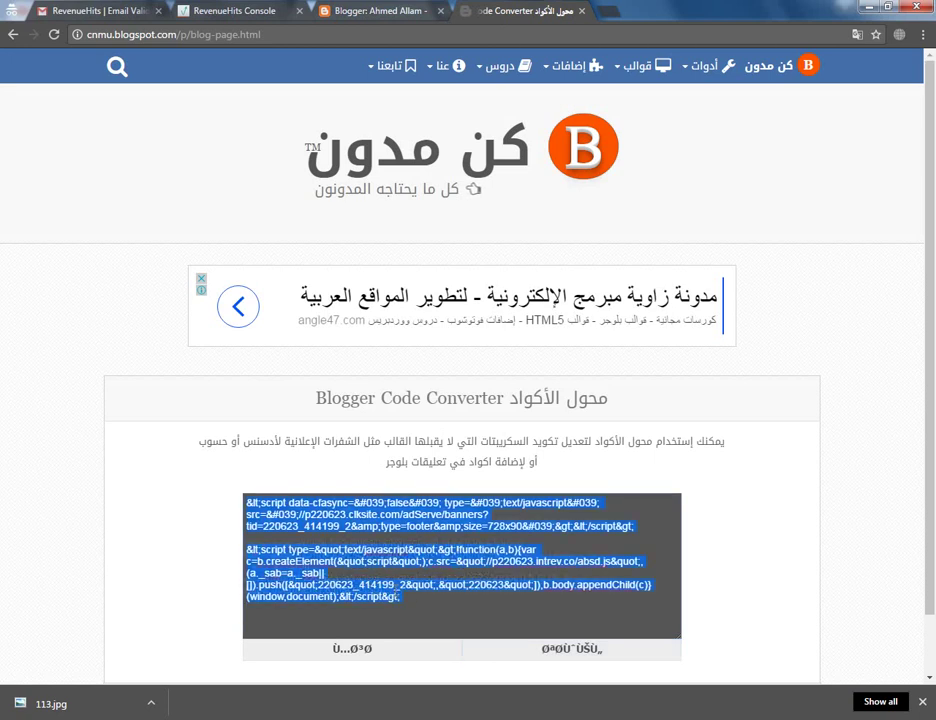
{"action": "left_click", "coordinate": [337, 8]}
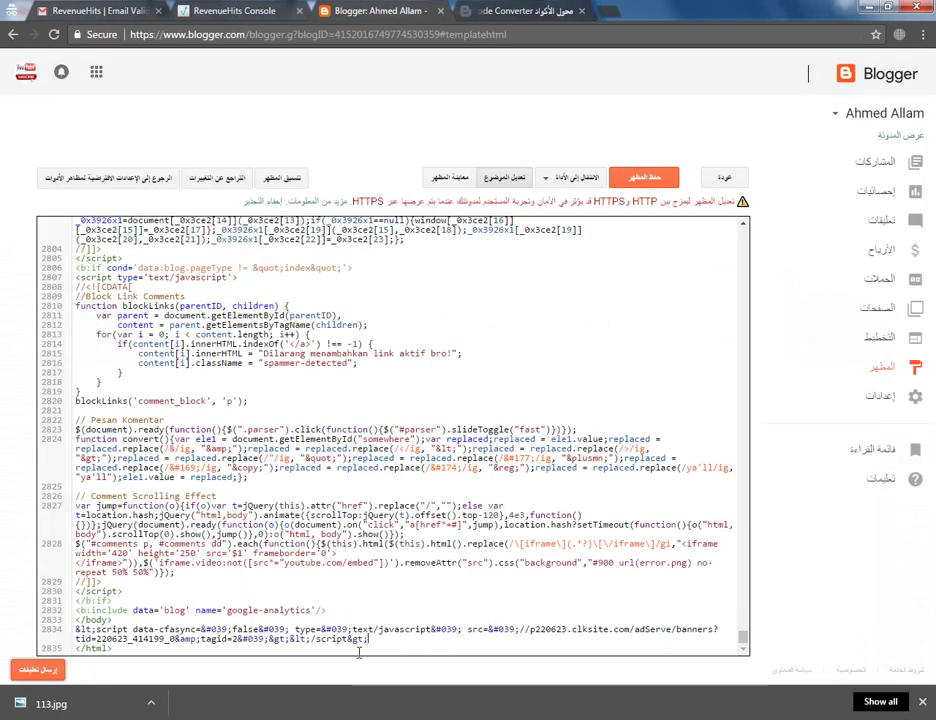
Paste the escaped footer script after line 2834, save the theme, and view the blog
{"action": "key", "text": "Return"}
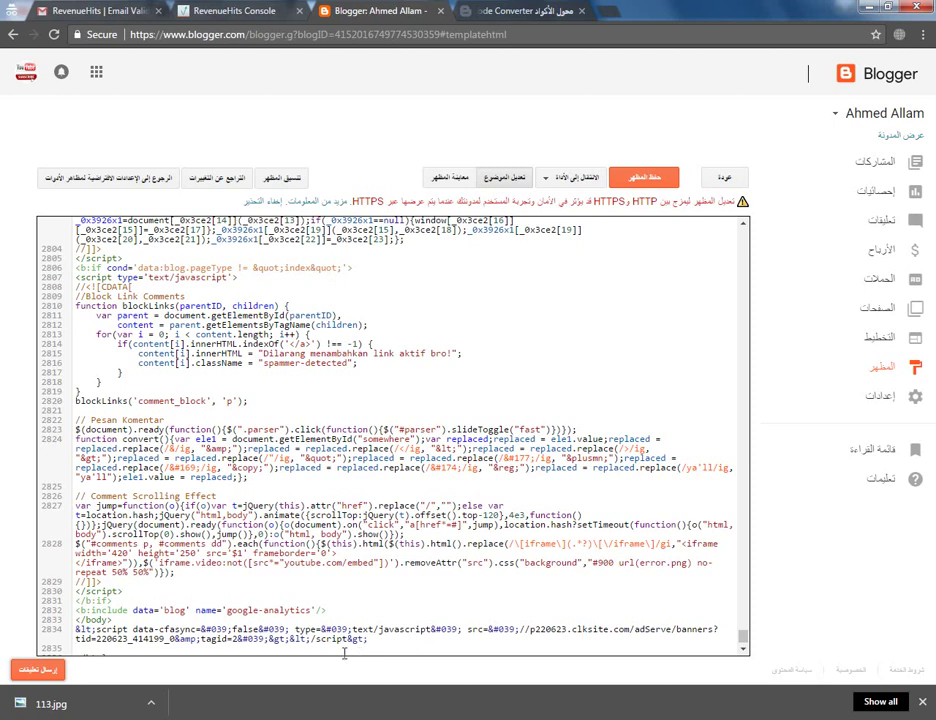
{"action": "type", "text": "&lt;script data-cfasync=&#039;false&#039; type=&#039;text/javascript&#039; src=&#039;//p220623.clksite.com/adServe/banners?tid=220623_414199_2&amp;type=footer&amp;size=728x90&#039;&gt;&lt;/script&gt;  &lt;script type=&quot;text/javascript&quot;&gt;!function(a,b){var c=b.createElement(&quot;script&quot;);c.src=&quot;//p220623.intrev.co/absd.js&quot;,(a._sab=a._sab||[]).push([&quot;220623_414199_2&quot;,&quot;220623&quot;]),b.body.appendChild(c)}(window,document);&lt;/script&gt;"}
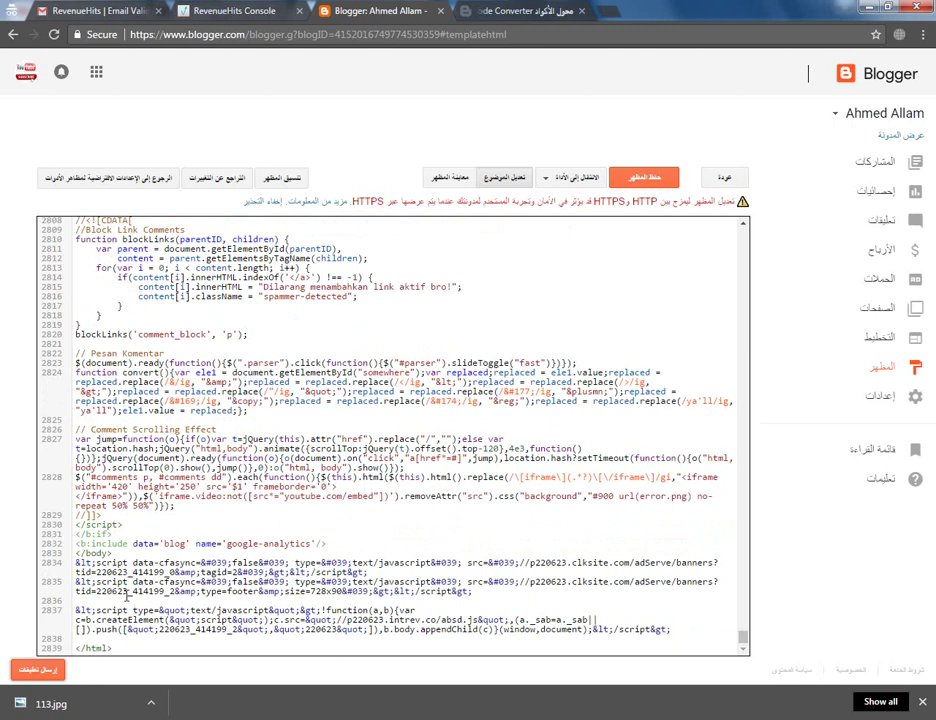
{"action": "key", "text": "BackSpace"}
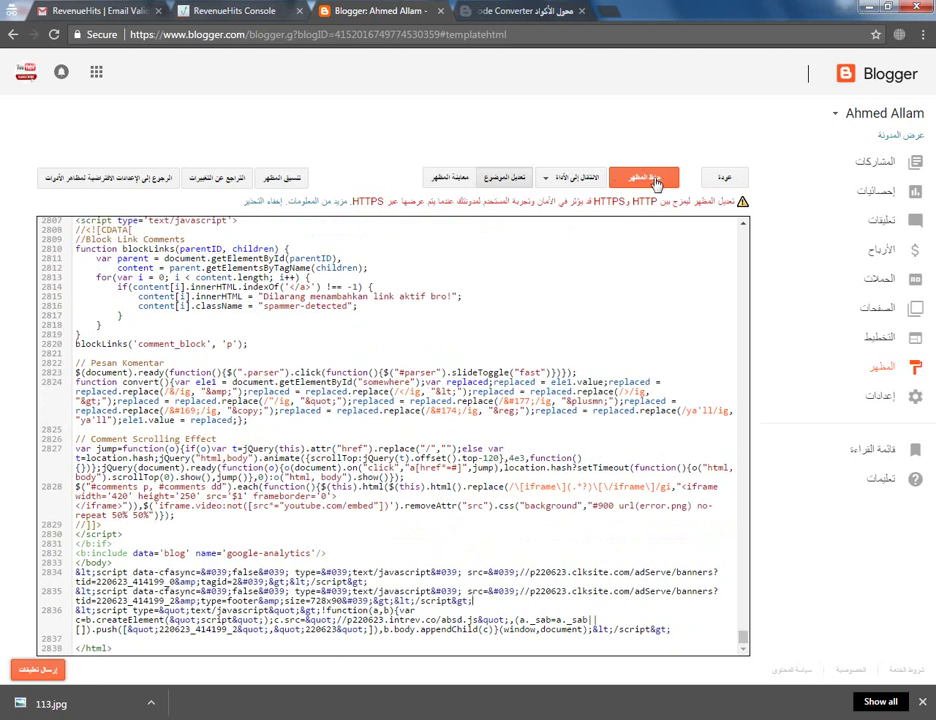
{"action": "left_click", "coordinate": [655, 180]}
{"action": "left_click", "coordinate": [903, 137]}
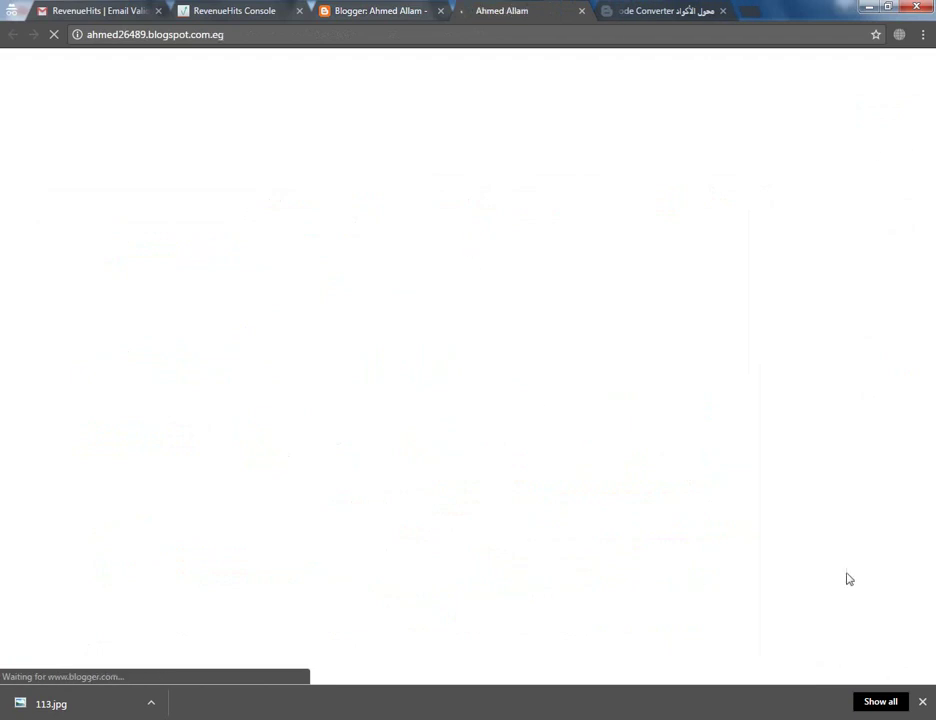
Clear the downloads bar, trigger the blog's popunder ad, and close the games.njoyapps.com tab it opened
{"action": "left_click", "coordinate": [922, 701]}
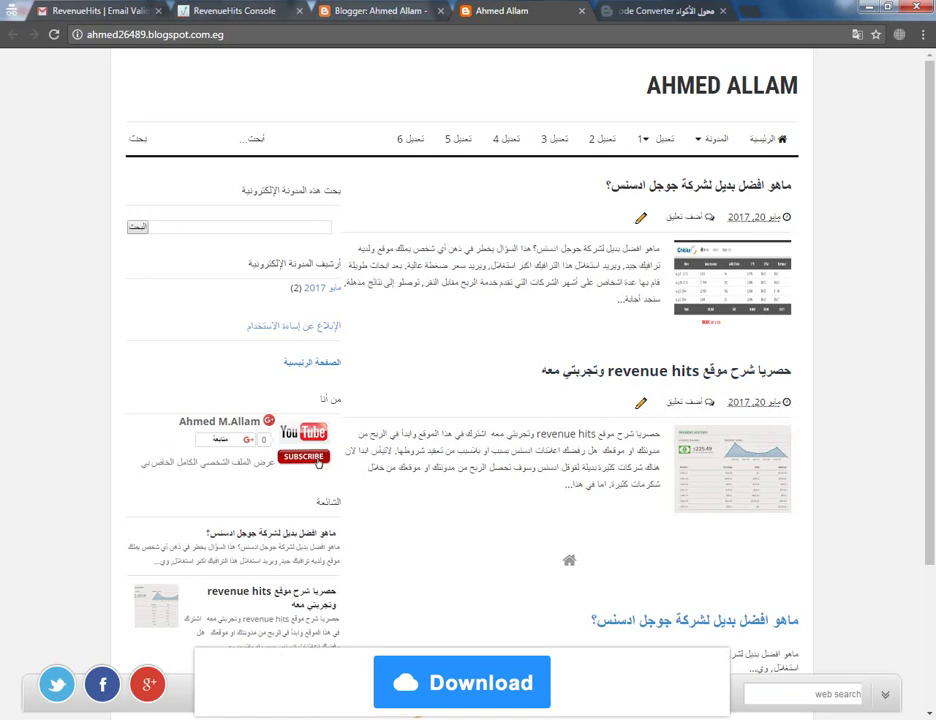
{"action": "left_click", "coordinate": [318, 462]}
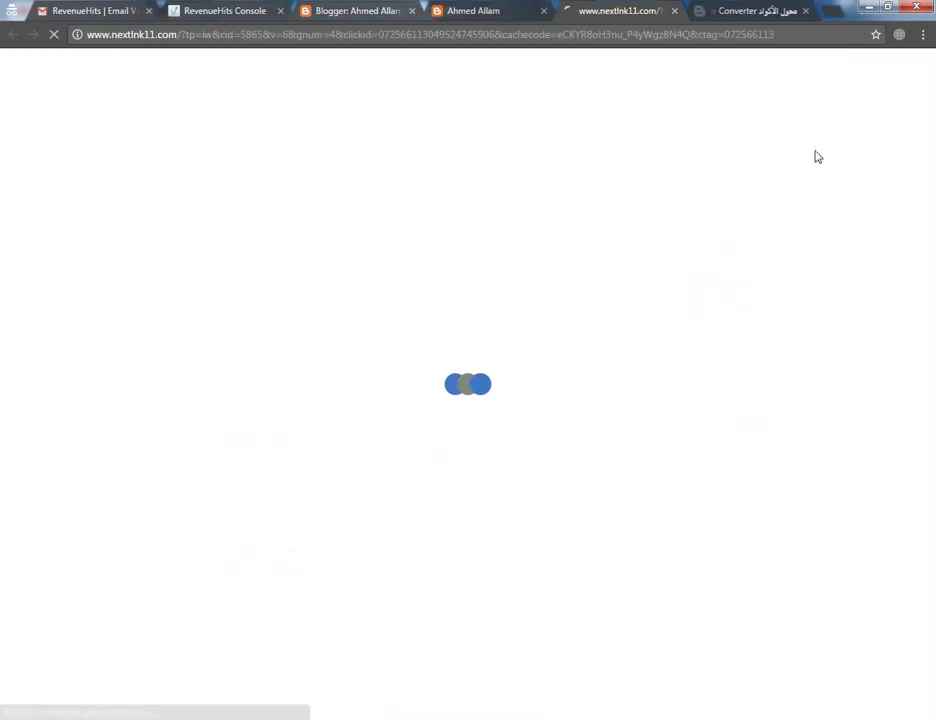
{"action": "left_click", "coordinate": [675, 11]}
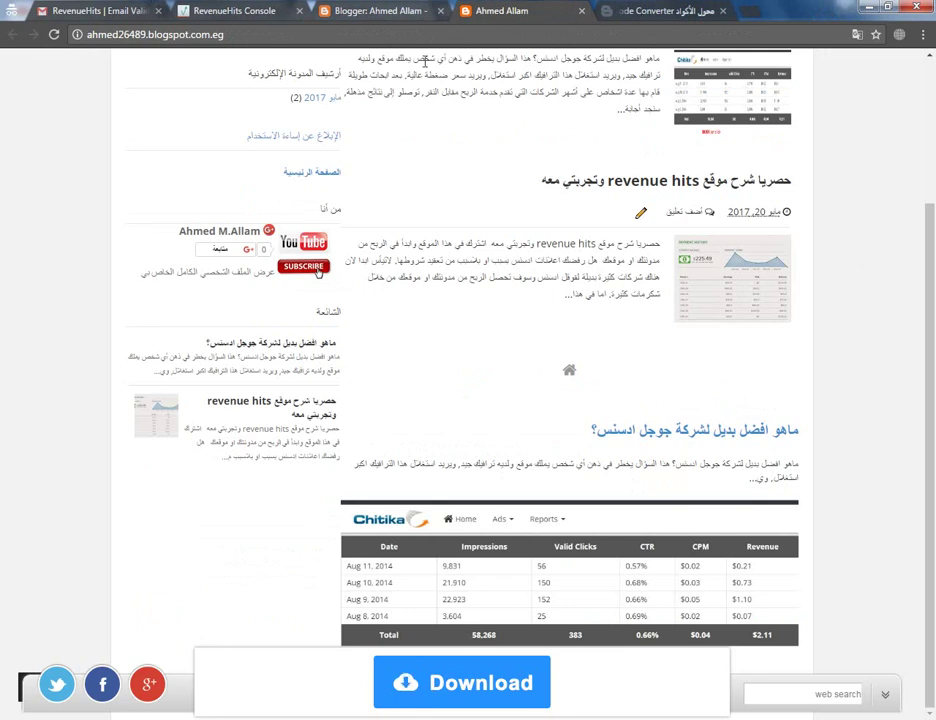
Create and save a third RevenueHits placement of type Banner, sized Layer Ad (800x440)
{"action": "left_click", "coordinate": [273, 14]}
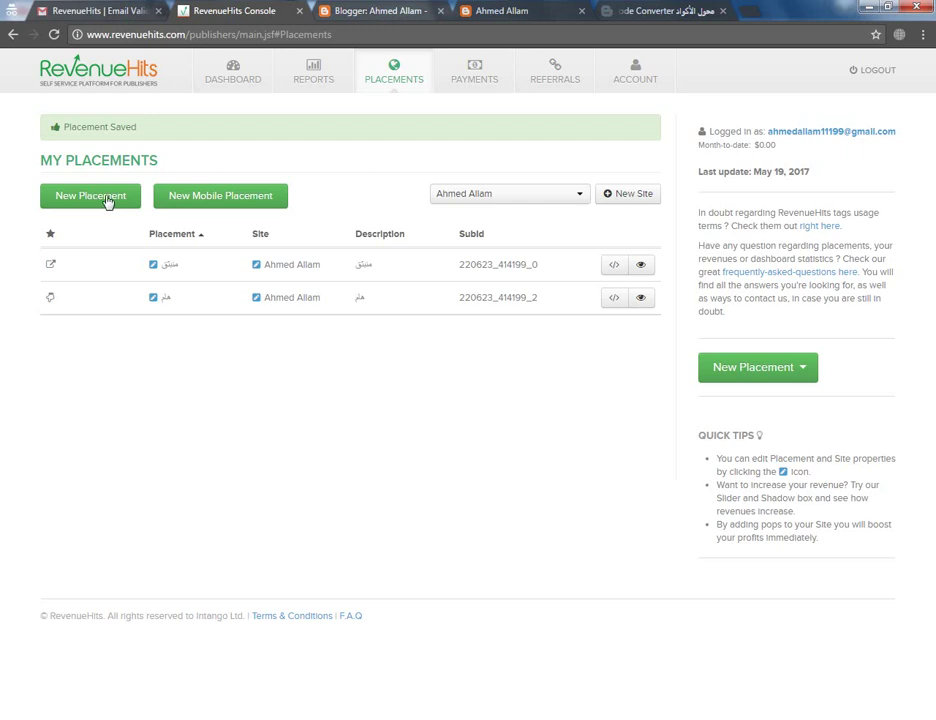
{"action": "left_click", "coordinate": [108, 201]}
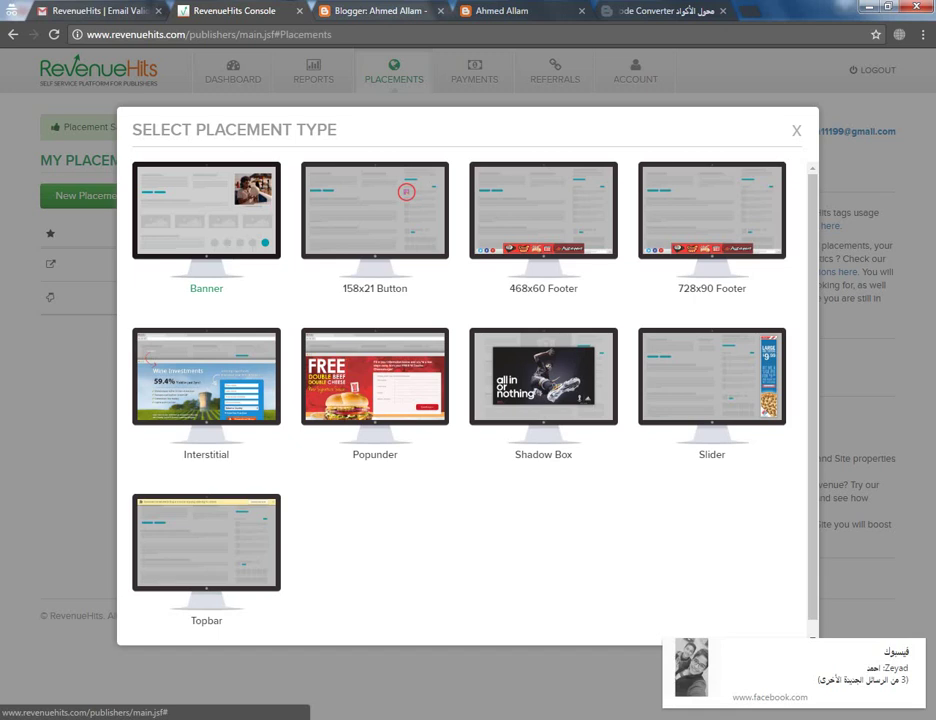
{"action": "left_click", "coordinate": [206, 210]}
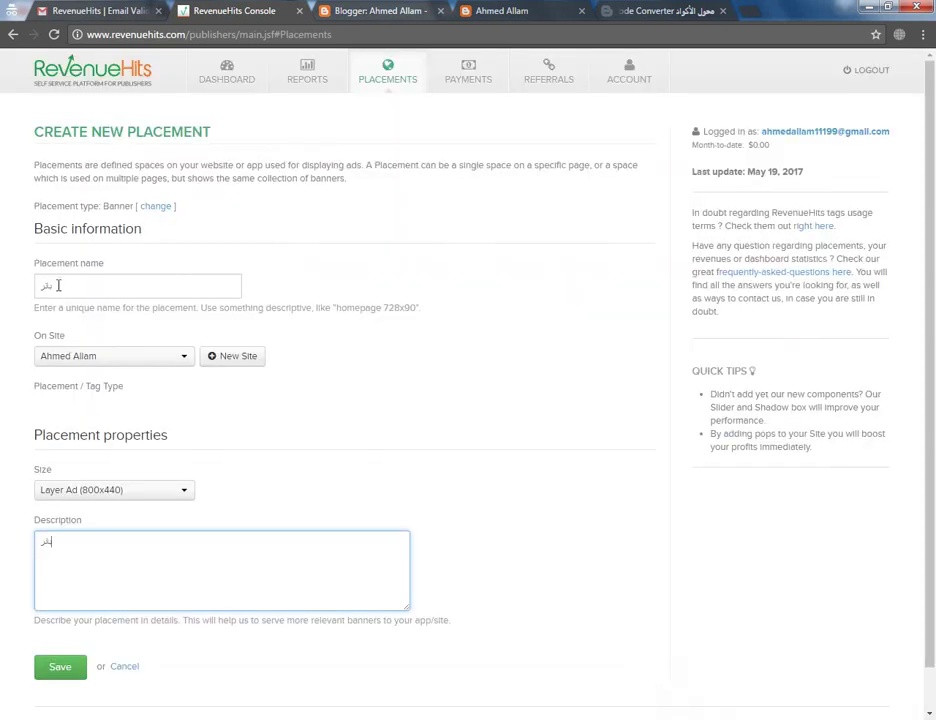
{"action": "left_click", "coordinate": [62, 667]}
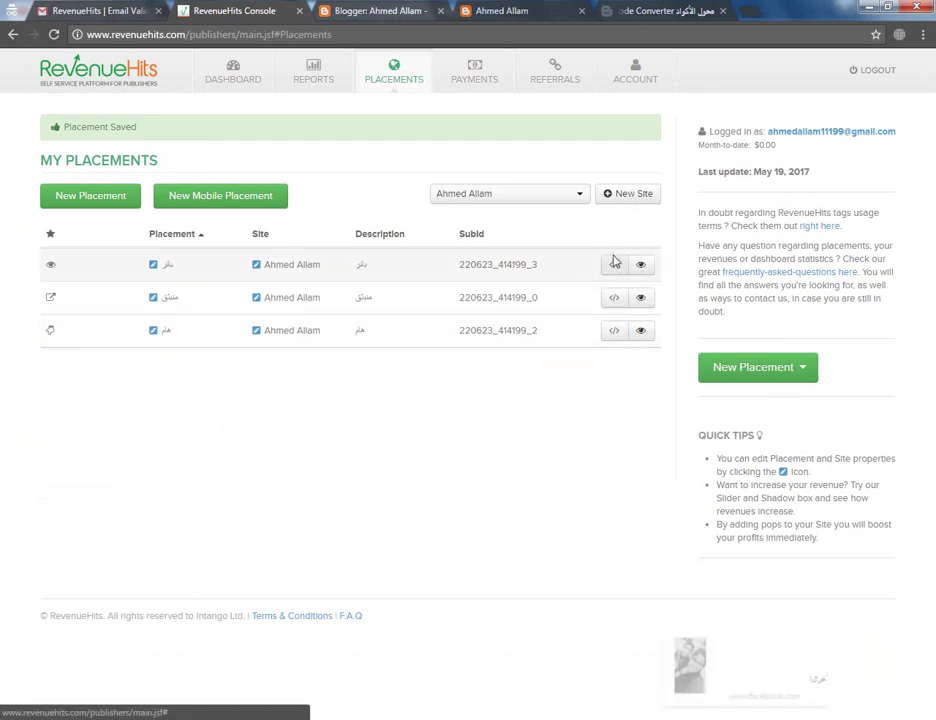
Take the tag code of placement 220623_414199_3 and return to Blogger's theme editor
{"action": "left_click", "coordinate": [615, 264]}
{"action": "left_click", "coordinate": [391, 197]}
{"action": "key", "text": "ctrl+c"}
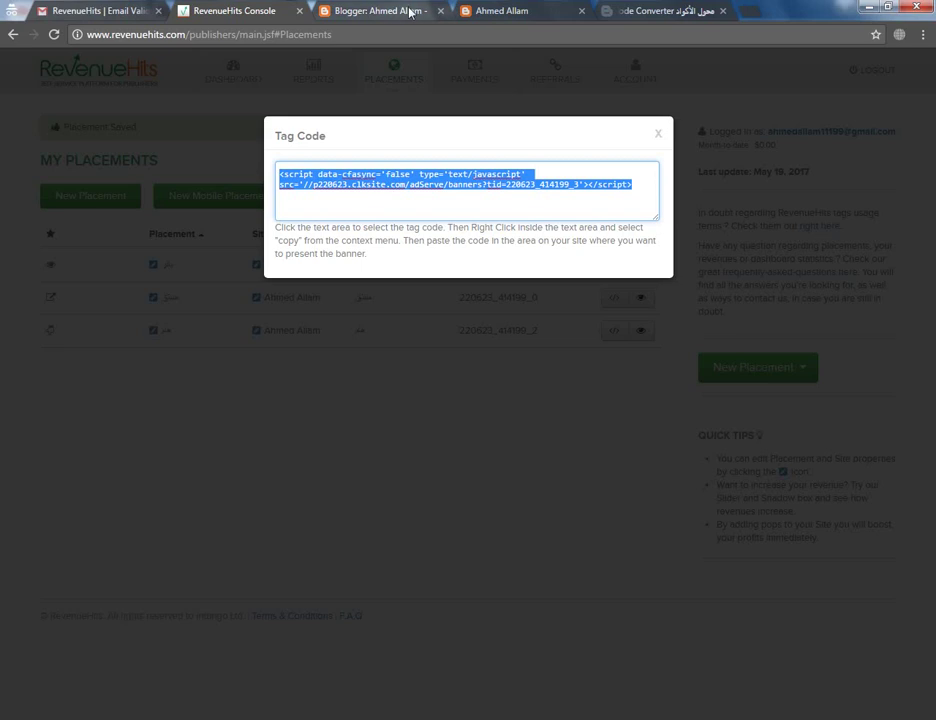
{"action": "left_click", "coordinate": [405, 11]}
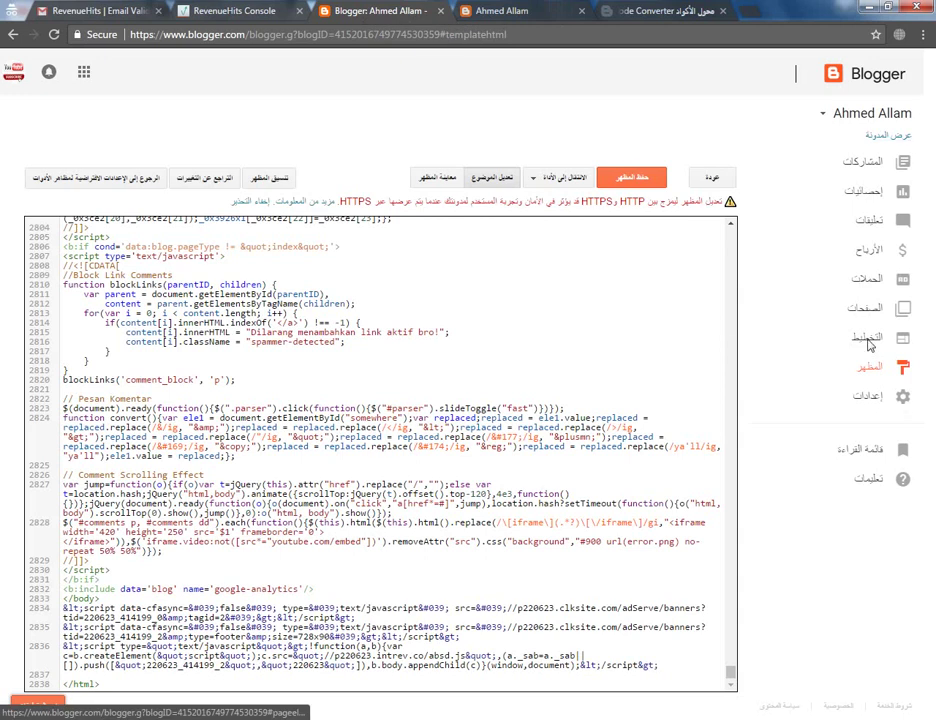
Add an HTML/JavaScript gadget titled 'اعلان' containing the pasted RevenueHits banner tag to the layout
{"action": "left_click", "coordinate": [869, 343]}
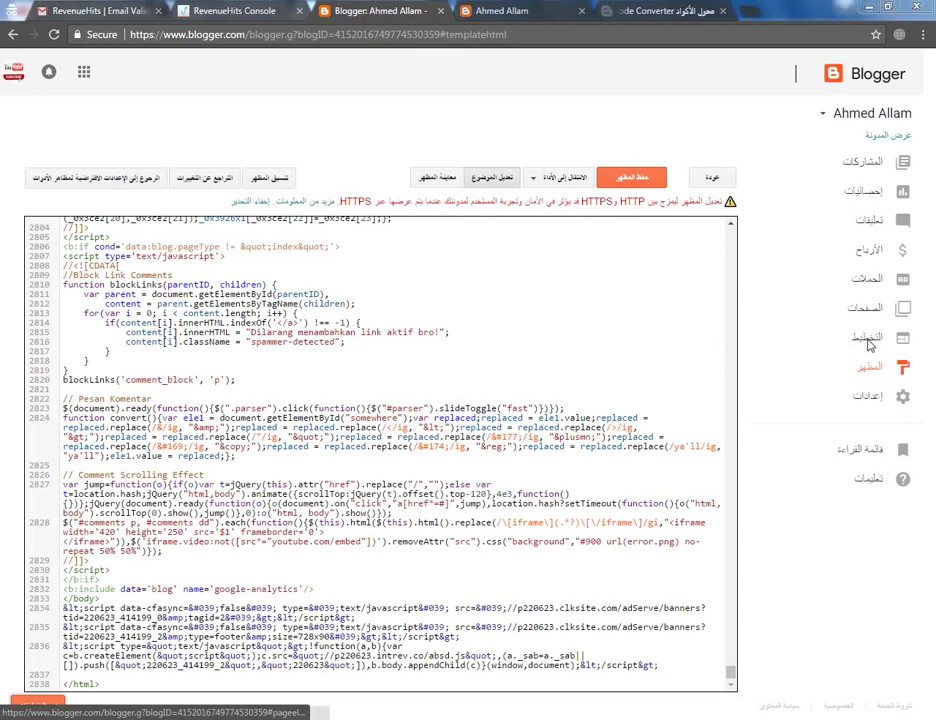
{"action": "scroll", "coordinate": [591, 545], "scroll_direction": "down", "scroll_amount": 7}
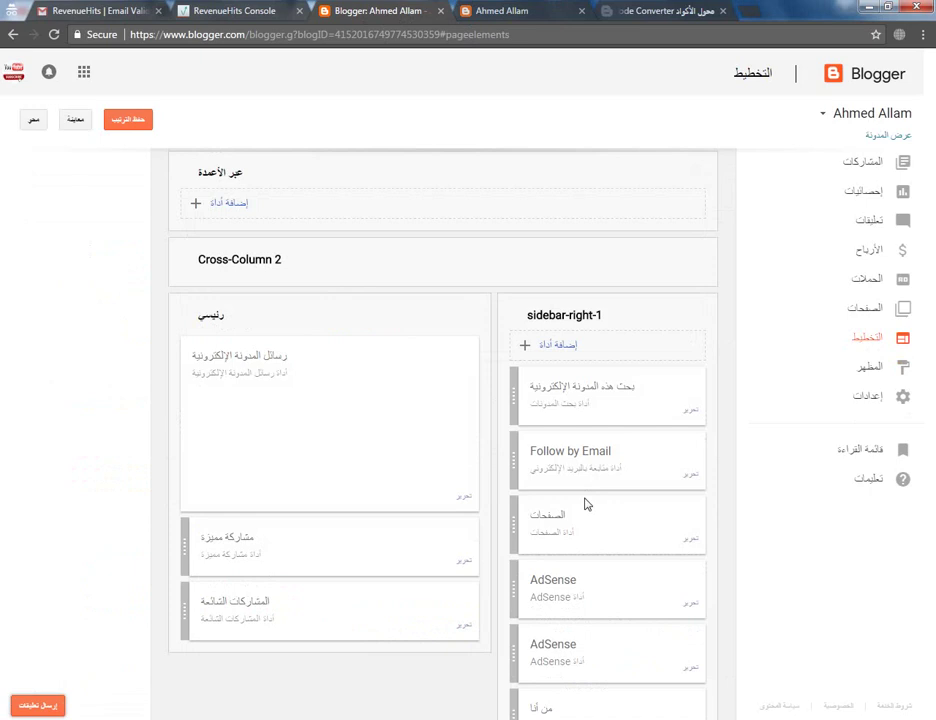
{"action": "scroll", "coordinate": [541, 250], "scroll_direction": "up", "scroll_amount": 1}
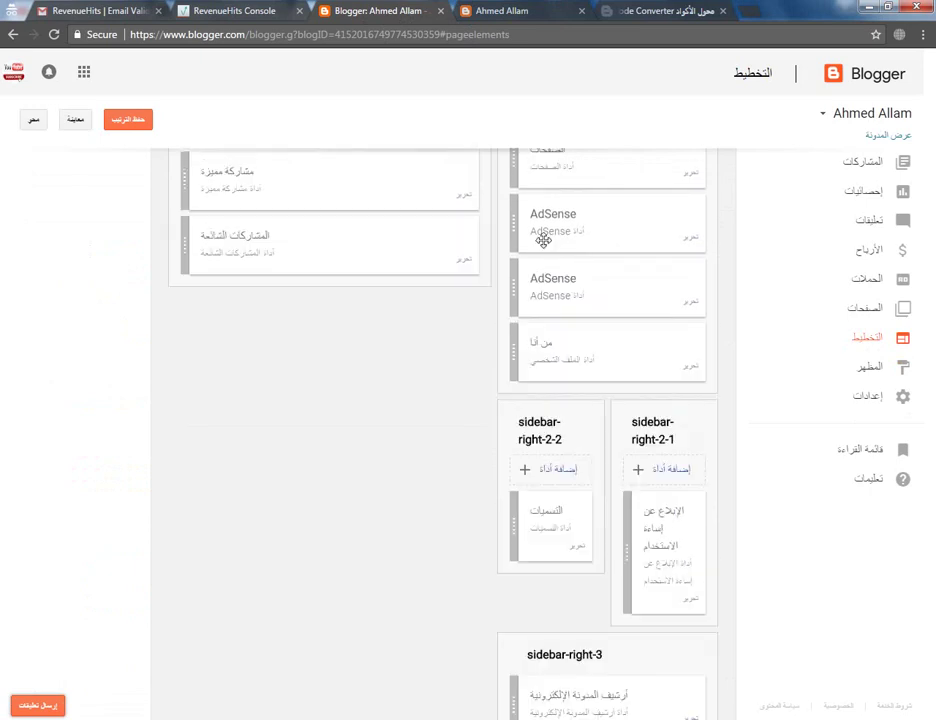
{"action": "left_click", "coordinate": [692, 304]}
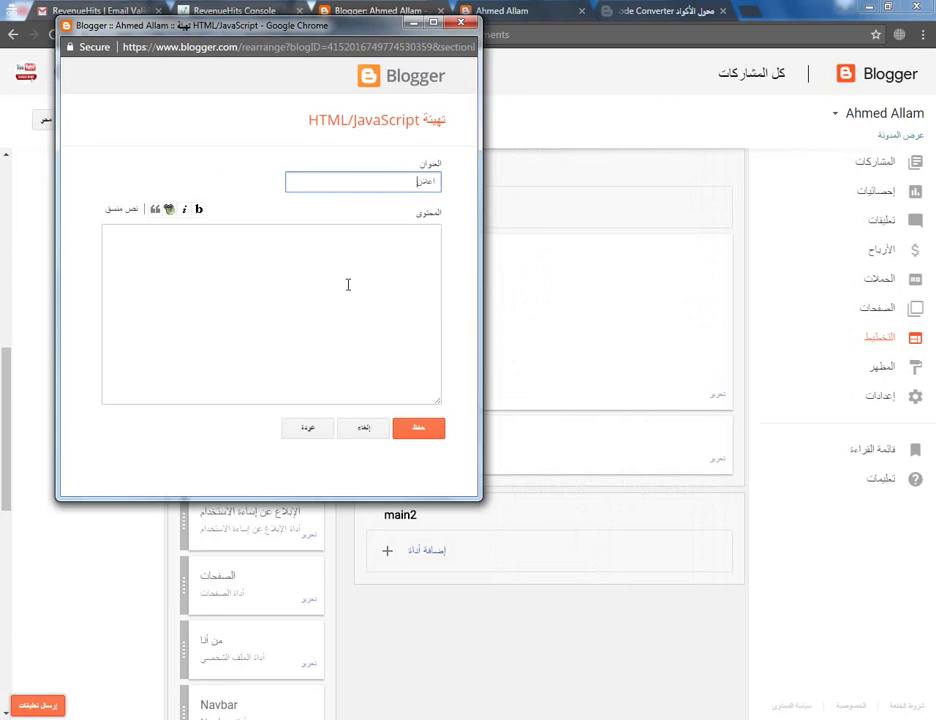
{"action": "left_click", "coordinate": [253, 285]}
{"action": "key", "text": "ctrl+v"}
{"action": "left_click", "coordinate": [416, 432]}
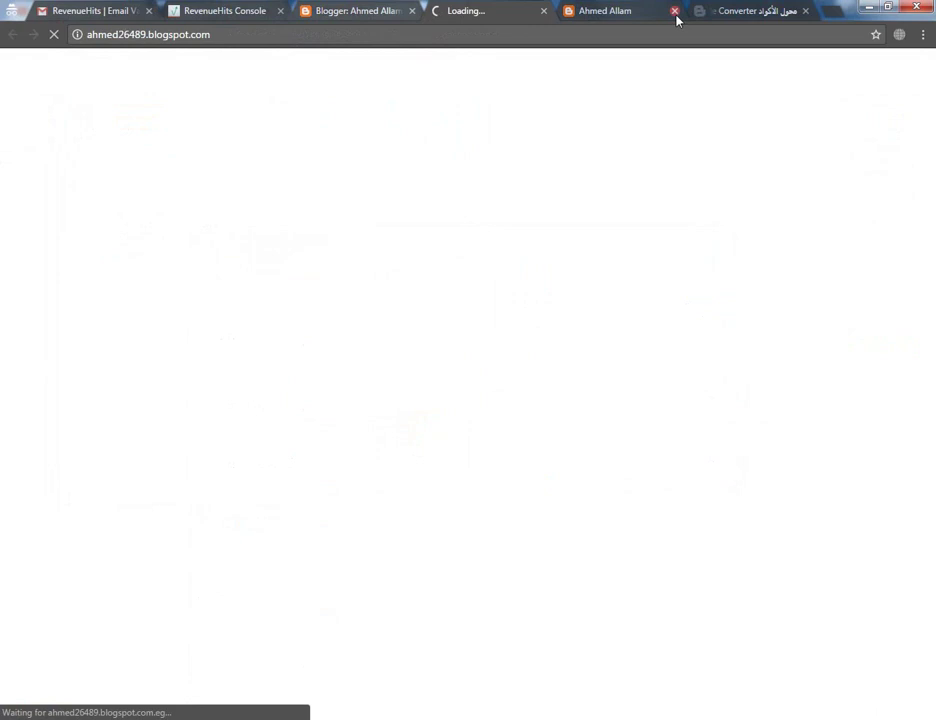
Check the live blog's sidebar for the 'اعلان' gadget's ad, then return to the RevenueHits console
{"action": "left_click", "coordinate": [676, 12]}
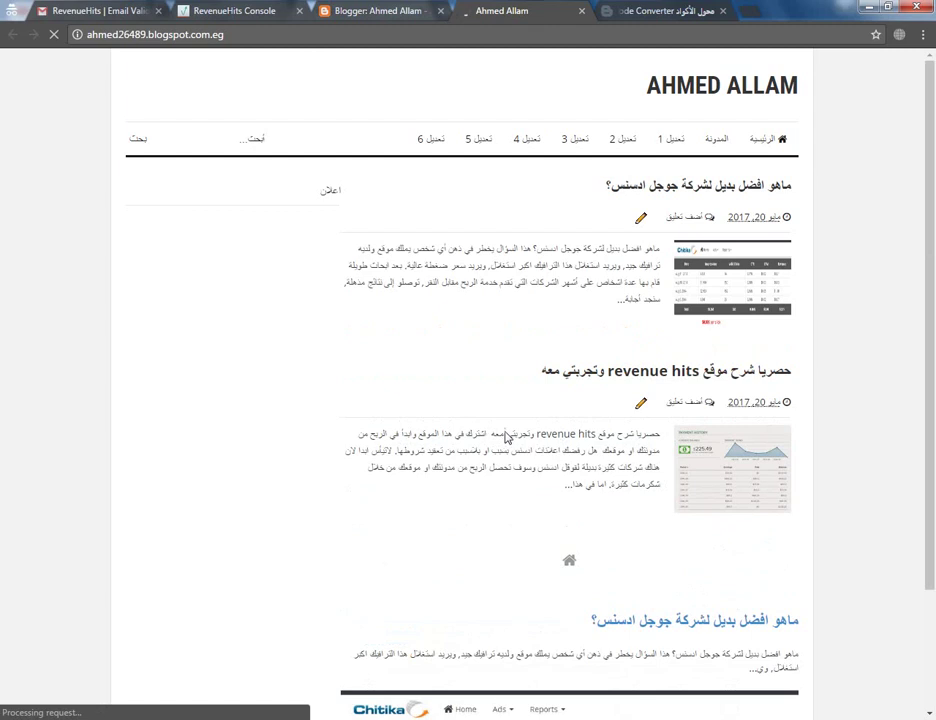
{"action": "scroll", "coordinate": [495, 440], "scroll_direction": "down", "scroll_amount": 2}
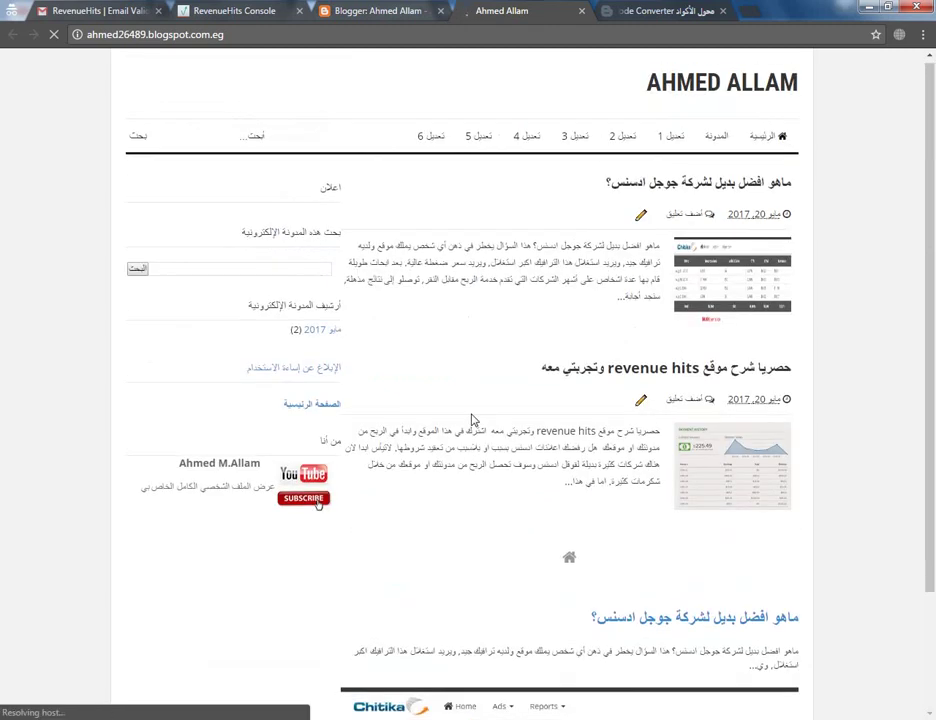
{"action": "scroll", "coordinate": [474, 420], "scroll_direction": "down", "scroll_amount": 2}
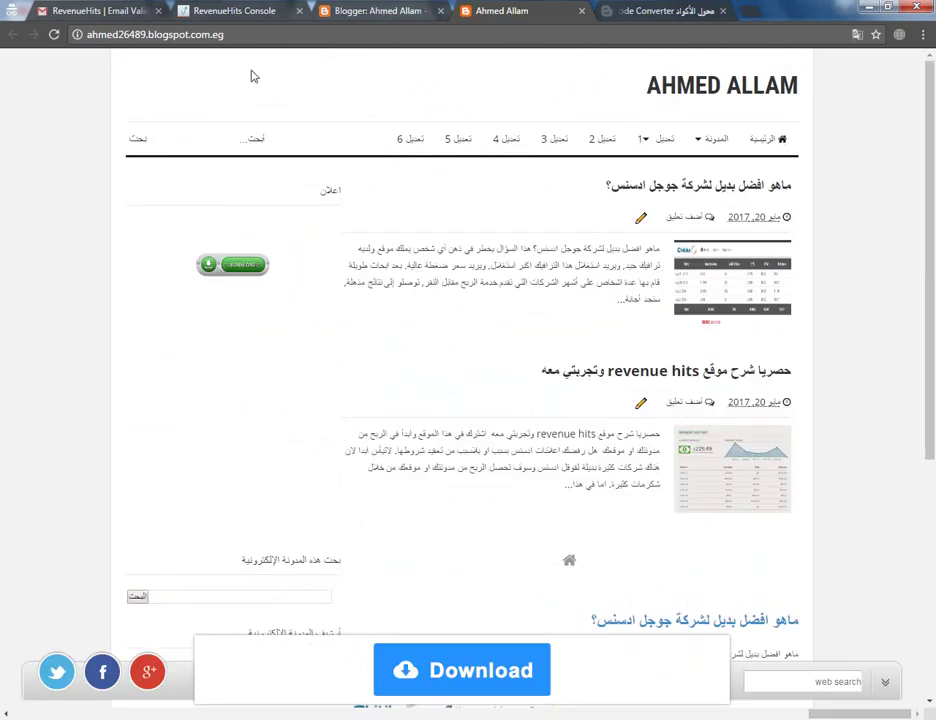
{"action": "left_click", "coordinate": [254, 13]}
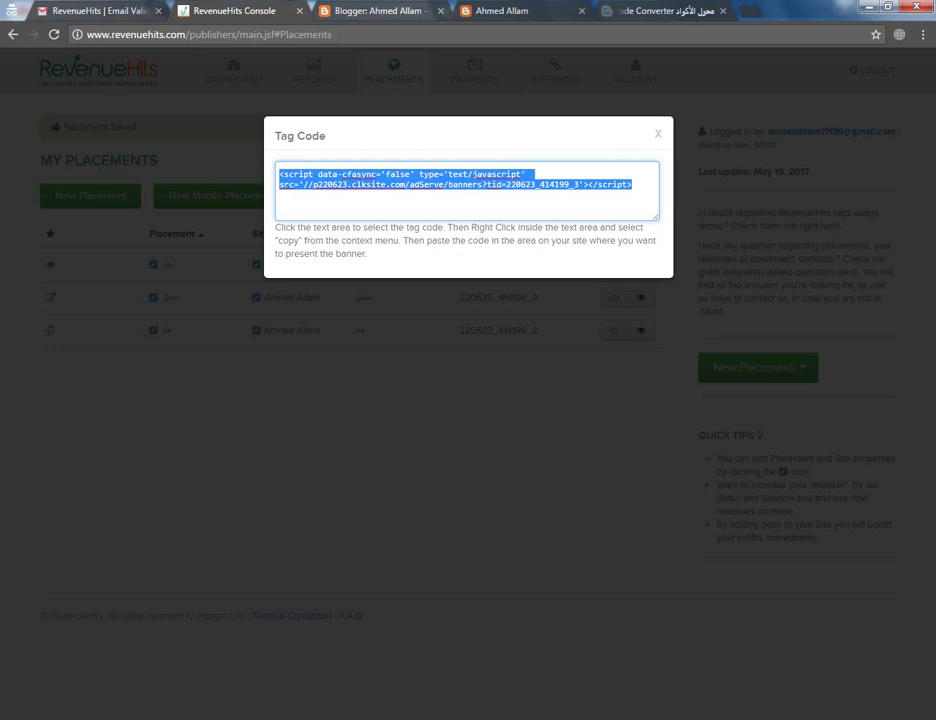
Create and save a new Mobile Dialog placement named 'فون'
{"action": "key", "text": "Escape"}
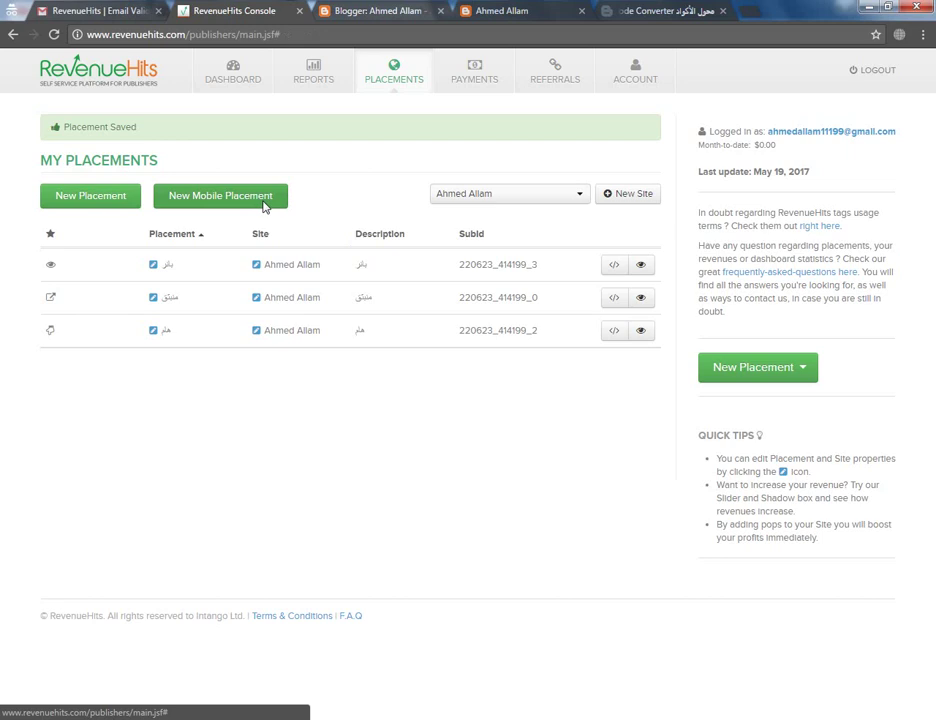
{"action": "left_click", "coordinate": [265, 201]}
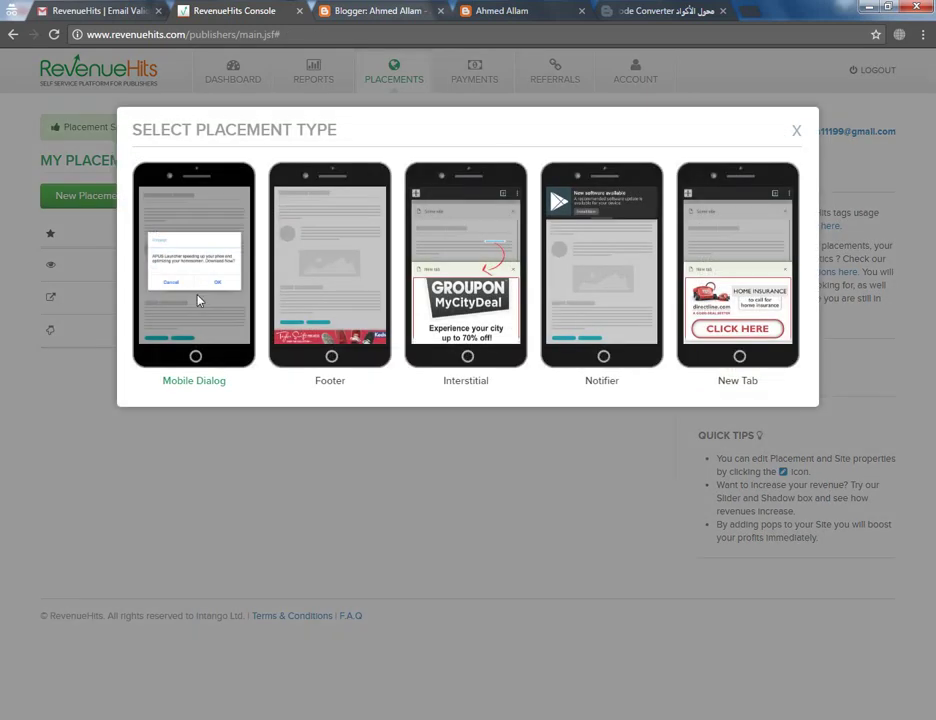
{"action": "left_click", "coordinate": [198, 300]}
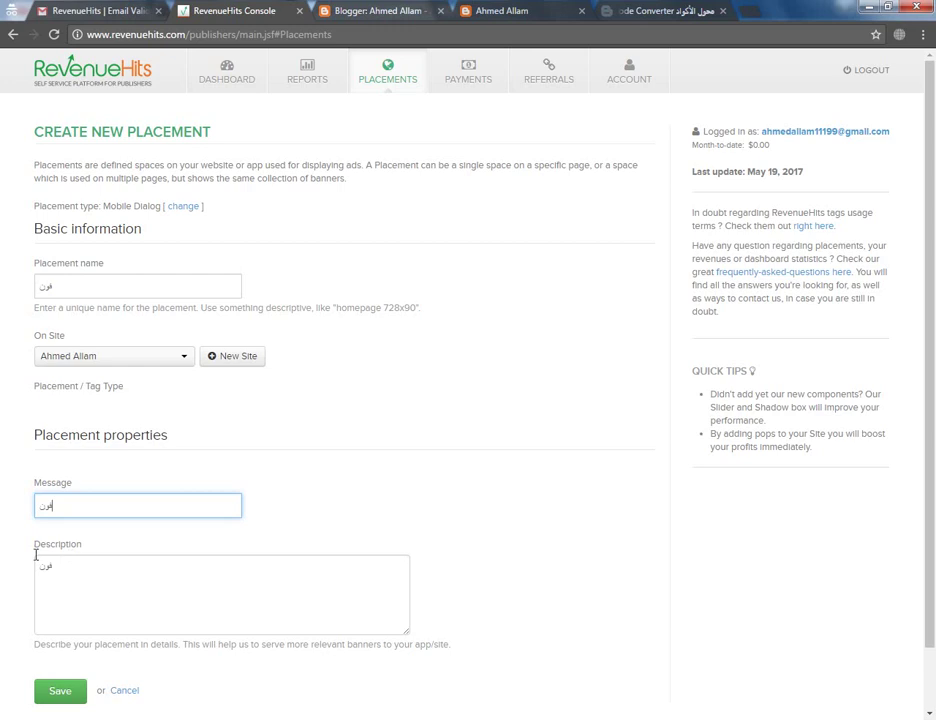
{"action": "left_click", "coordinate": [60, 691]}
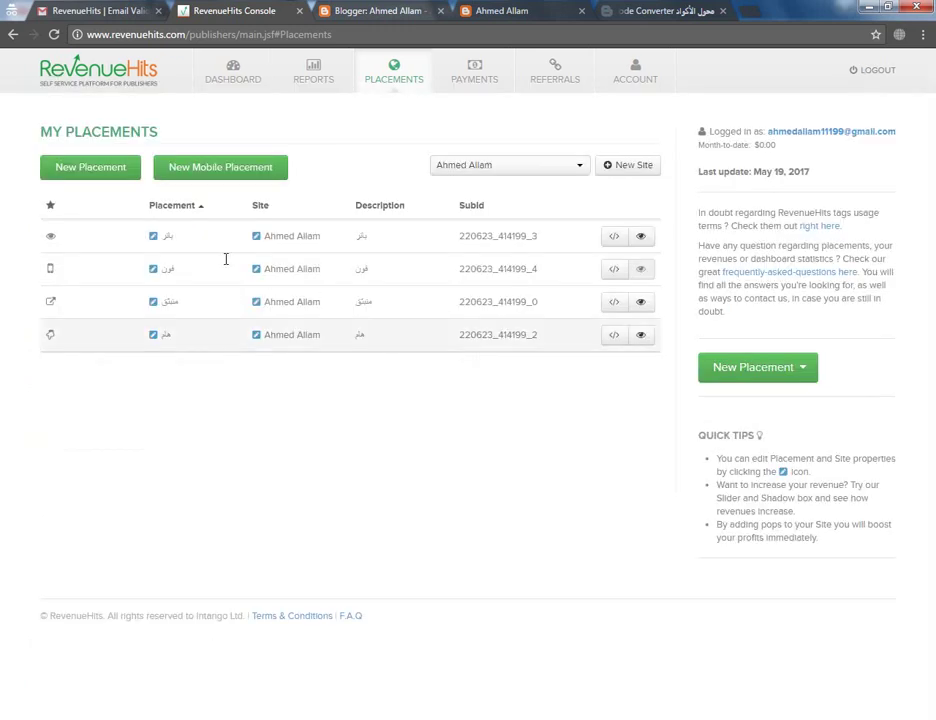
Take the tag code of placement 220623_414199_4 and return to Blogger's Layout page
{"action": "left_click", "coordinate": [614, 272]}
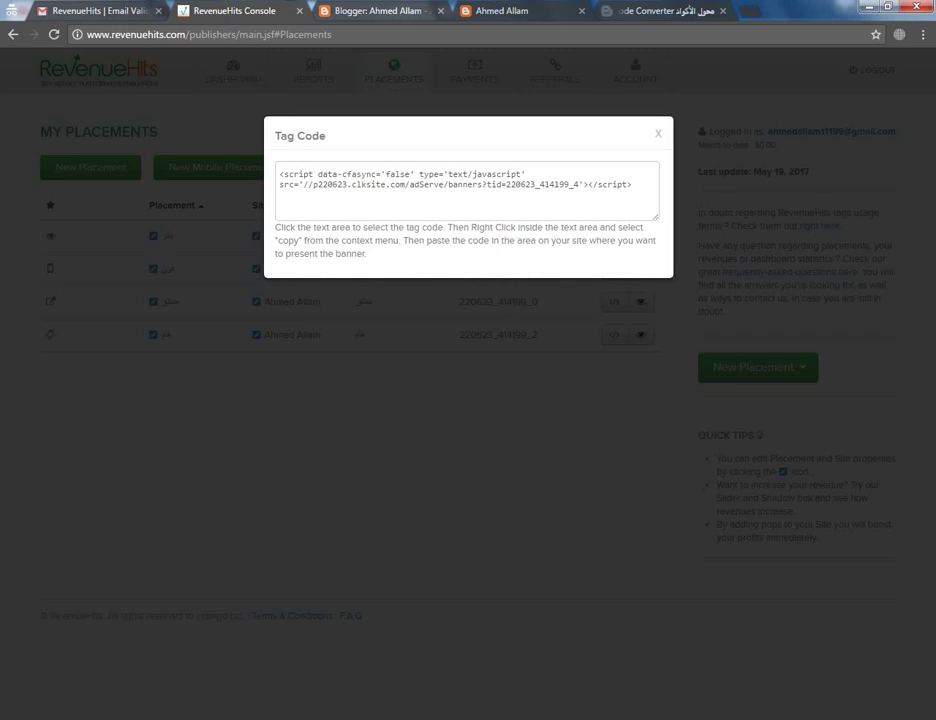
{"action": "left_click", "coordinate": [416, 188]}
{"action": "key", "text": "ctrl+c"}
{"action": "left_click", "coordinate": [381, 12]}
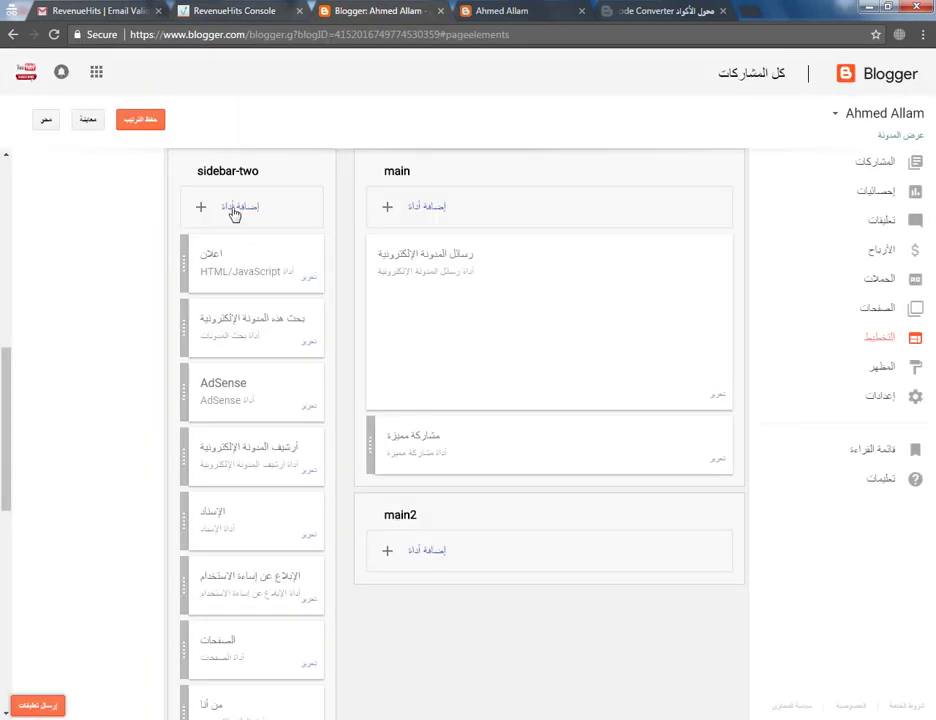
Add an HTML/JavaScript gadget holding the mobile ad script to sidebar-two, then return to RevenueHits
{"action": "left_click", "coordinate": [235, 208]}
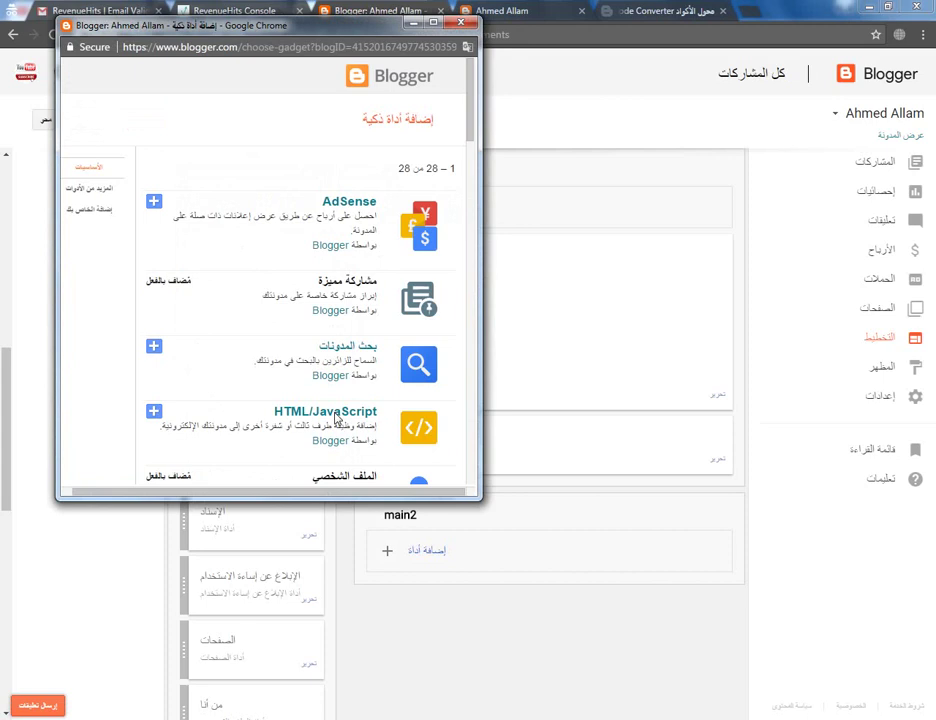
{"action": "left_click", "coordinate": [337, 420]}
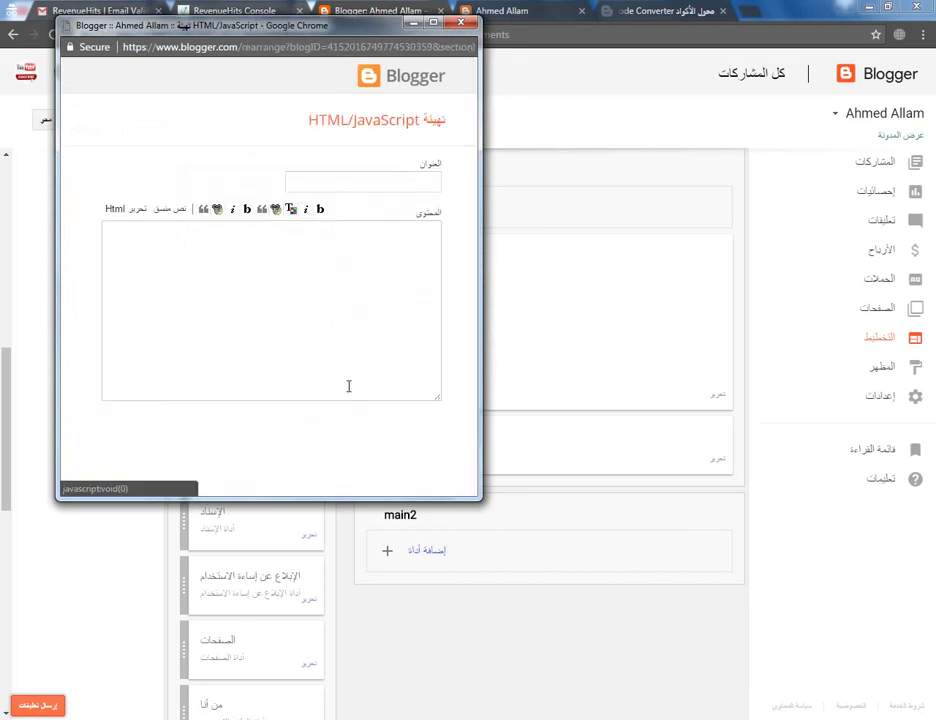
{"action": "key", "text": "ctrl+v"}
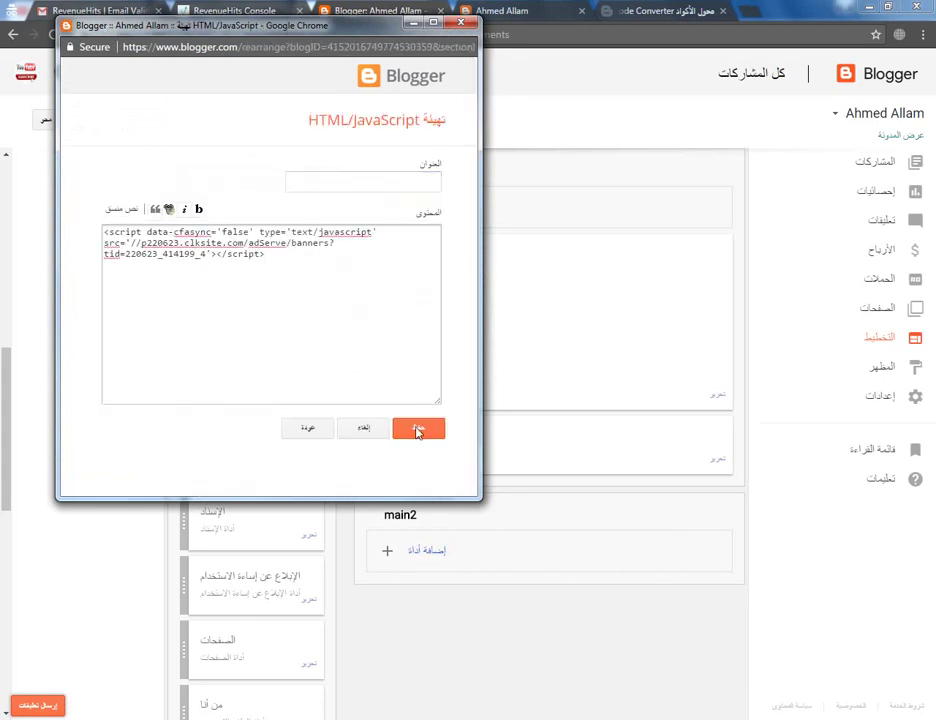
{"action": "left_click", "coordinate": [418, 429]}
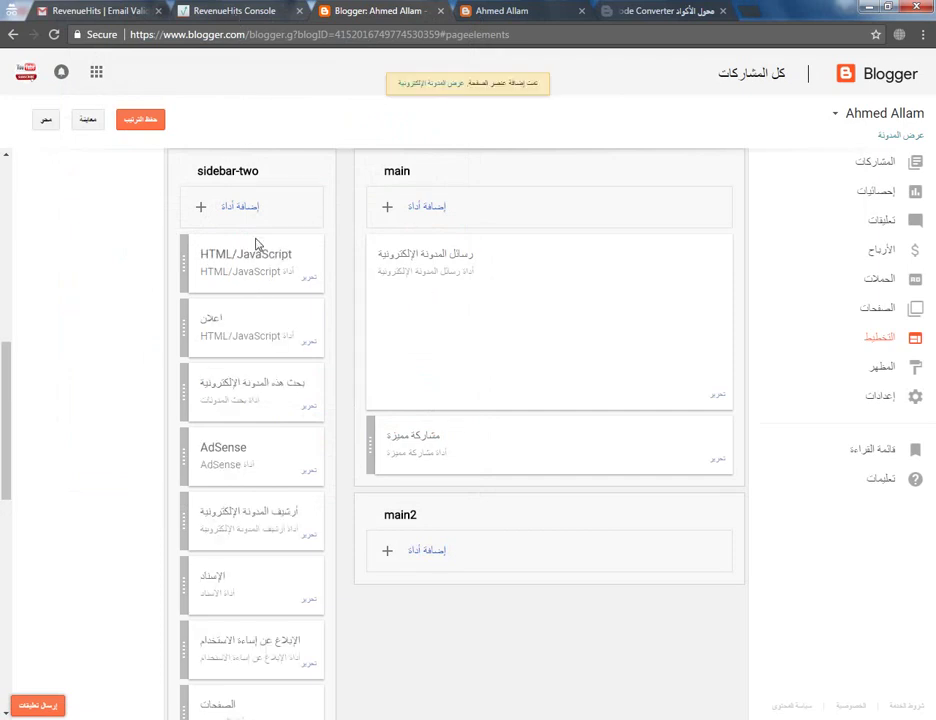
{"action": "key", "text": "ctrl+shift+Tab"}
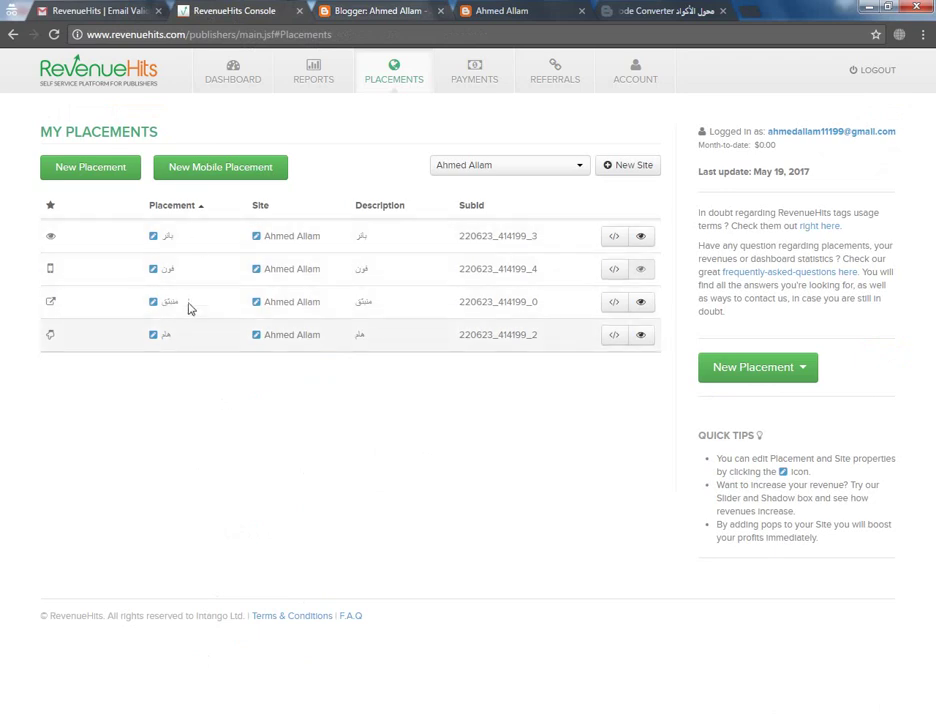
Confirm the sidebar ad on the live blog, close its popup tab, and view the RevenueHits Dashboard
{"action": "left_click", "coordinate": [501, 11]}
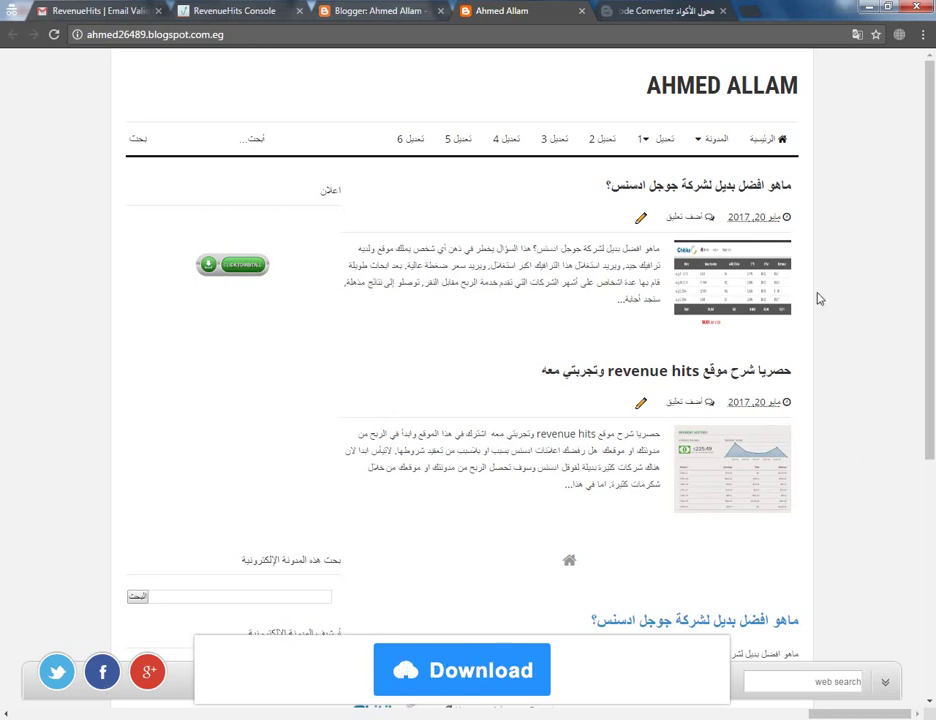
{"action": "left_click", "coordinate": [829, 386]}
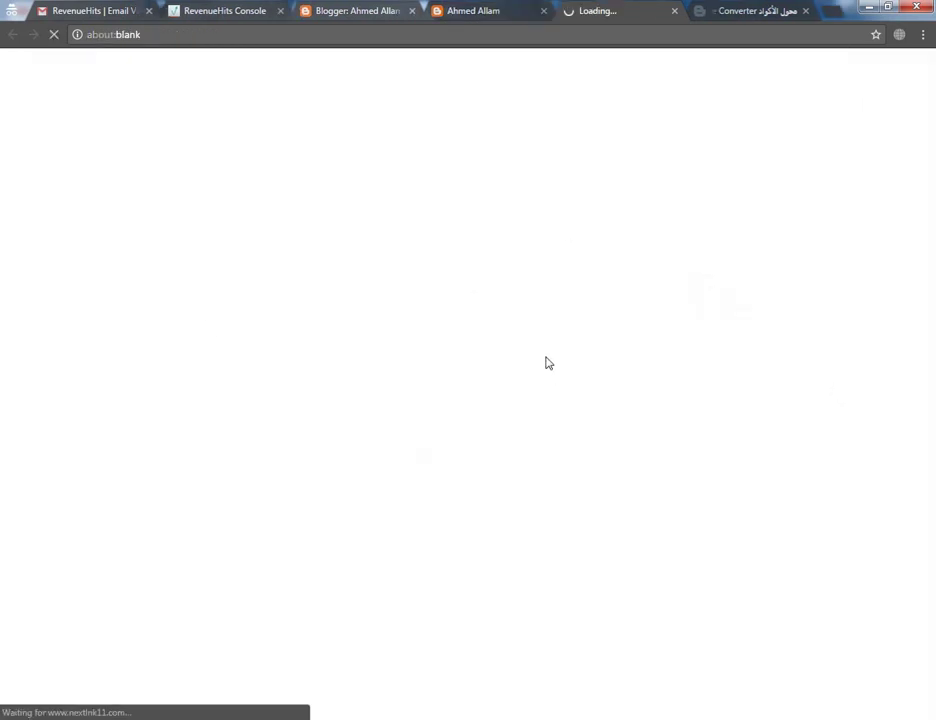
{"action": "left_click", "coordinate": [675, 11]}
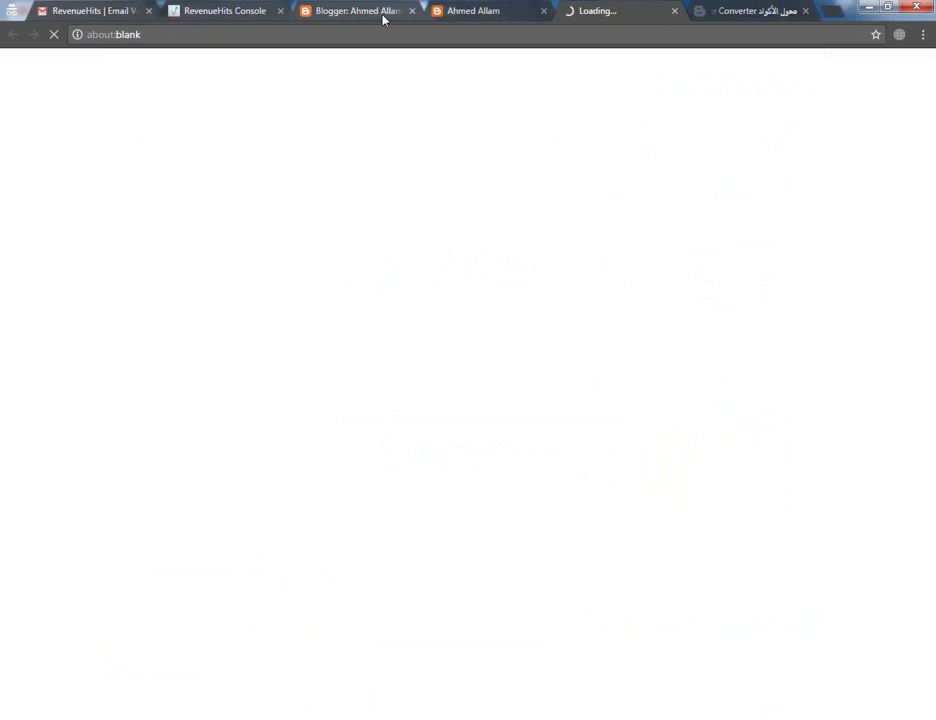
{"action": "left_click", "coordinate": [213, 17]}
{"action": "left_click", "coordinate": [233, 70]}
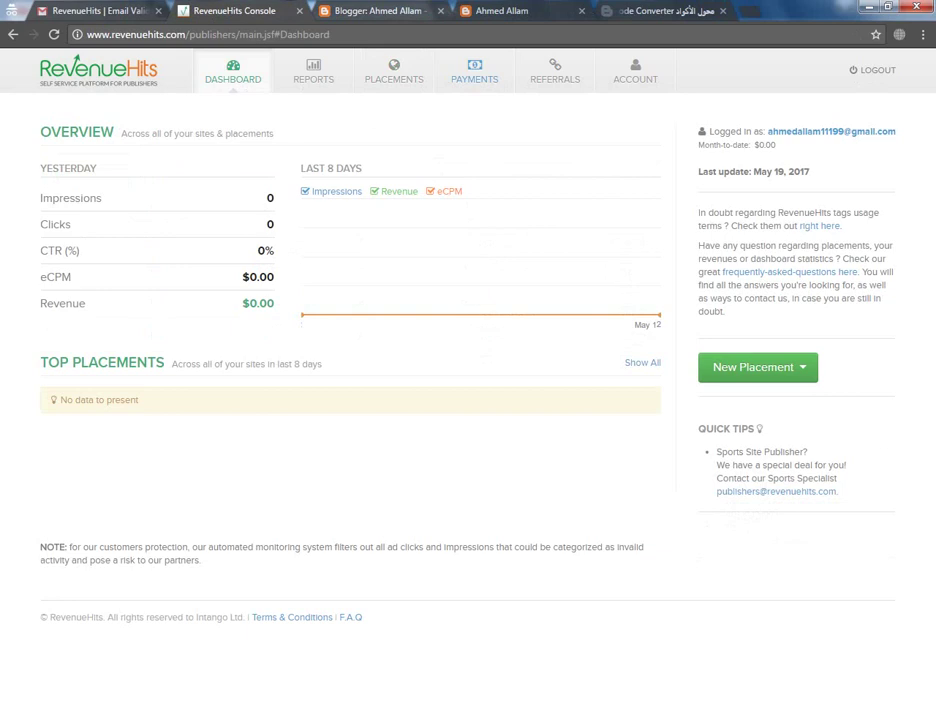
Look at the Payments page, then open the Account Info profile page
{"action": "left_click", "coordinate": [474, 70]}
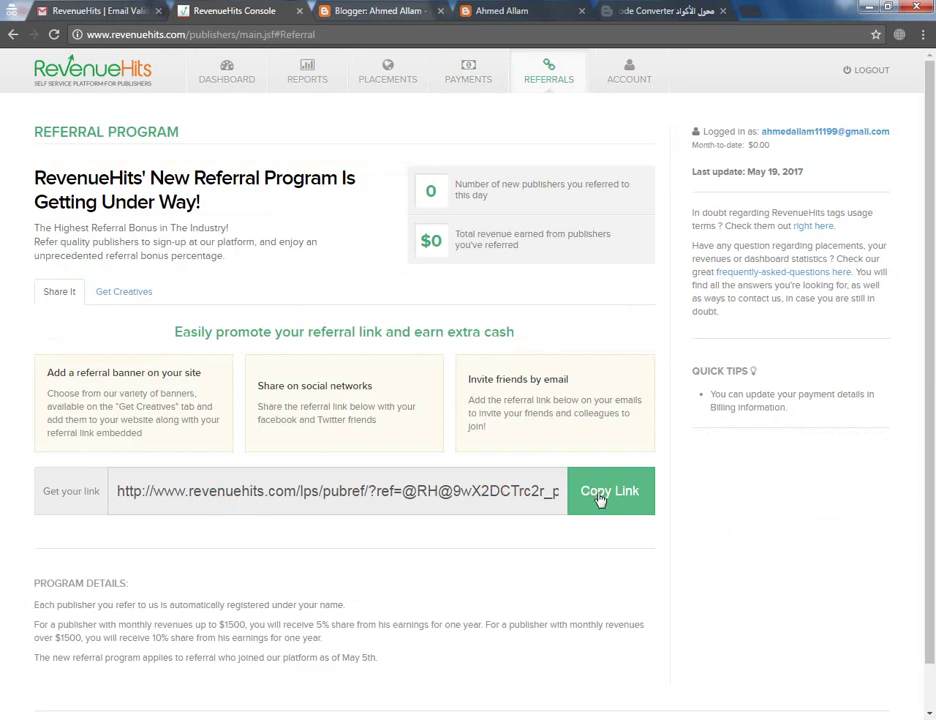
{"action": "left_click", "coordinate": [628, 82]}
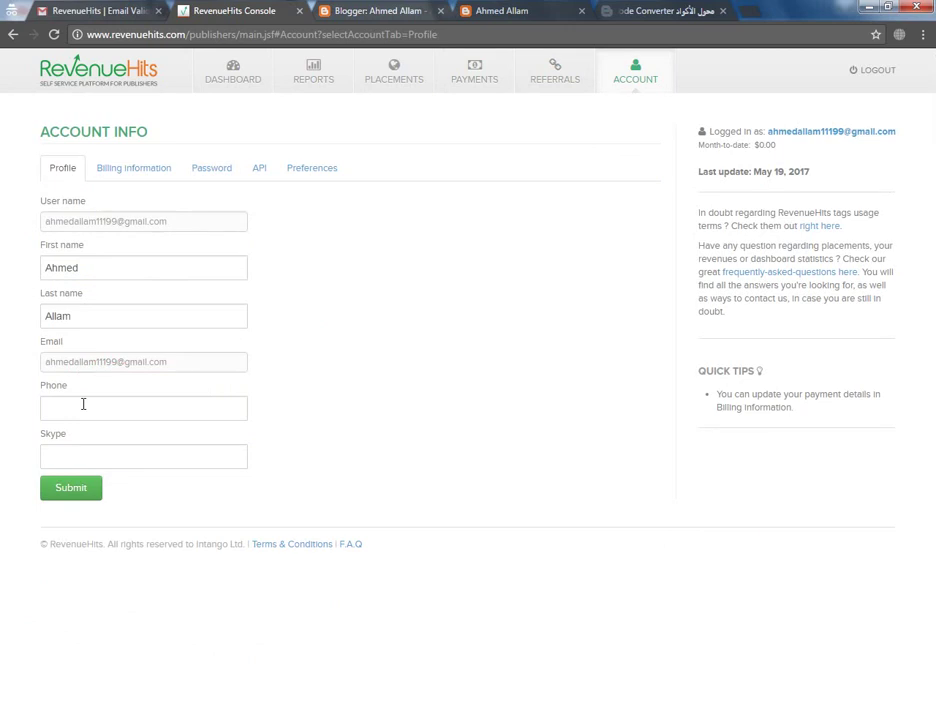
Set Payoneer as the payment method on the Billing information tab
{"action": "left_click", "coordinate": [134, 170]}
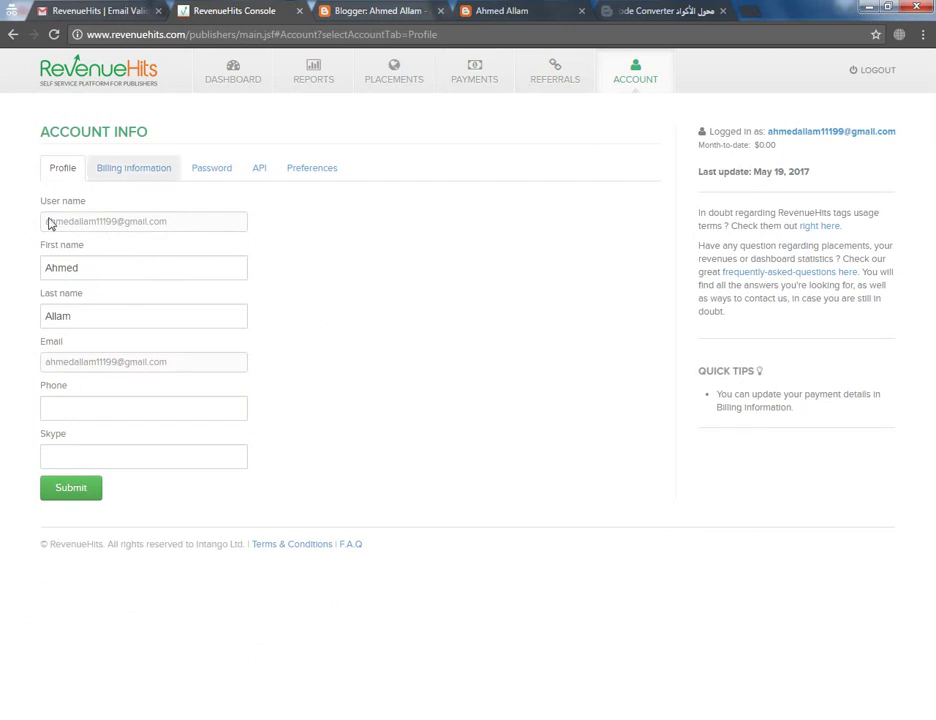
{"action": "left_click", "coordinate": [115, 177]}
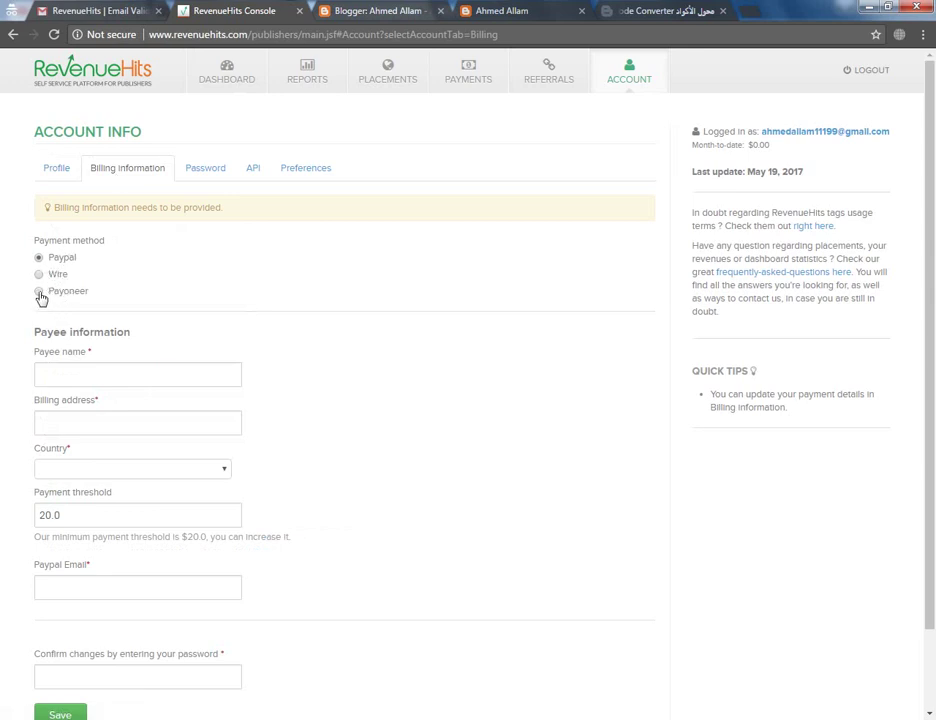
{"action": "left_click", "coordinate": [56, 290]}
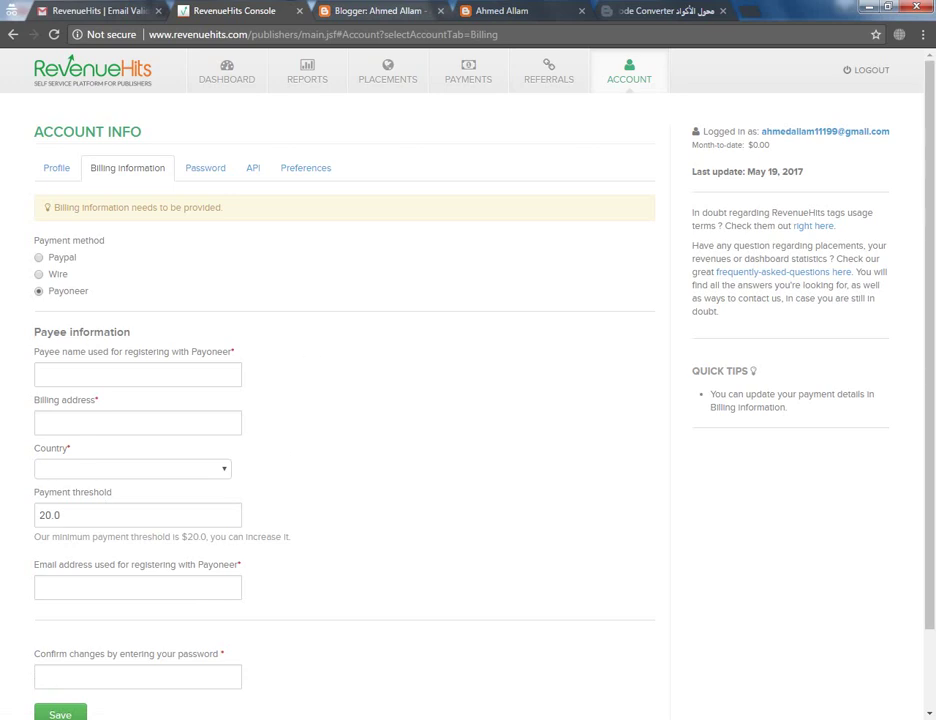
{"action": "mouse_move", "coordinate": [175, 718]}
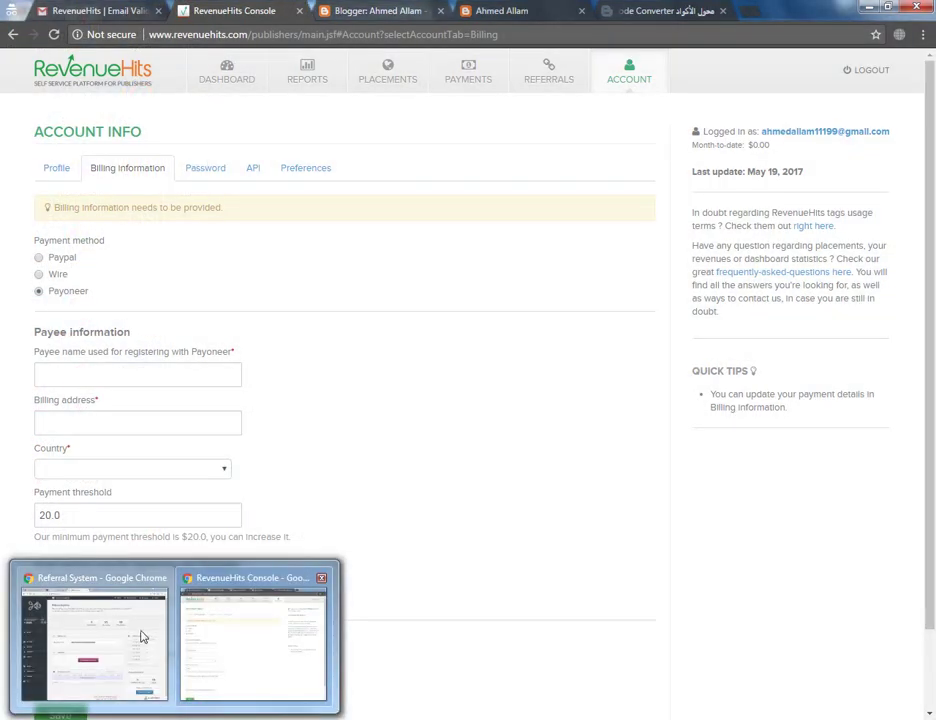
Bring the other Chrome window forward and scroll through the brightfuturetecno.ml blog's home page
{"action": "left_click", "coordinate": [142, 636]}
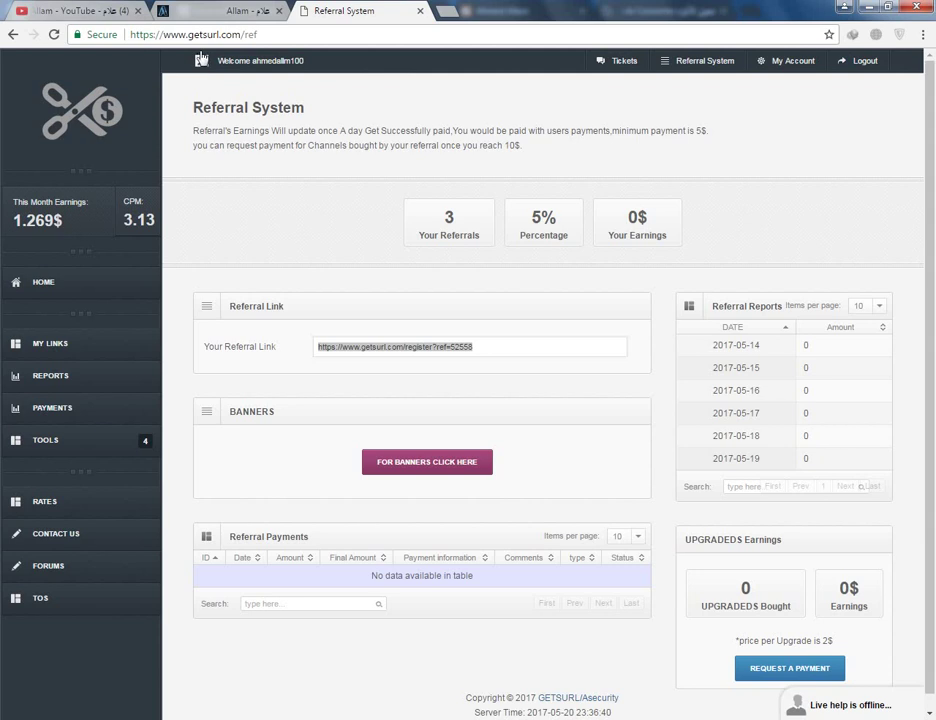
{"action": "left_click", "coordinate": [104, 14]}
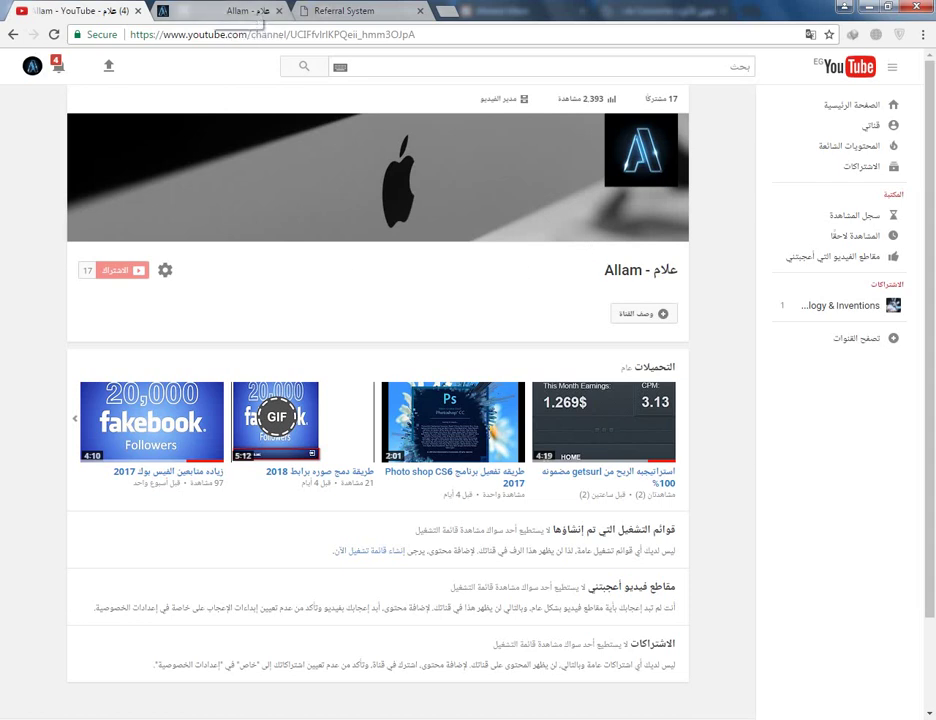
{"action": "left_click", "coordinate": [225, 11]}
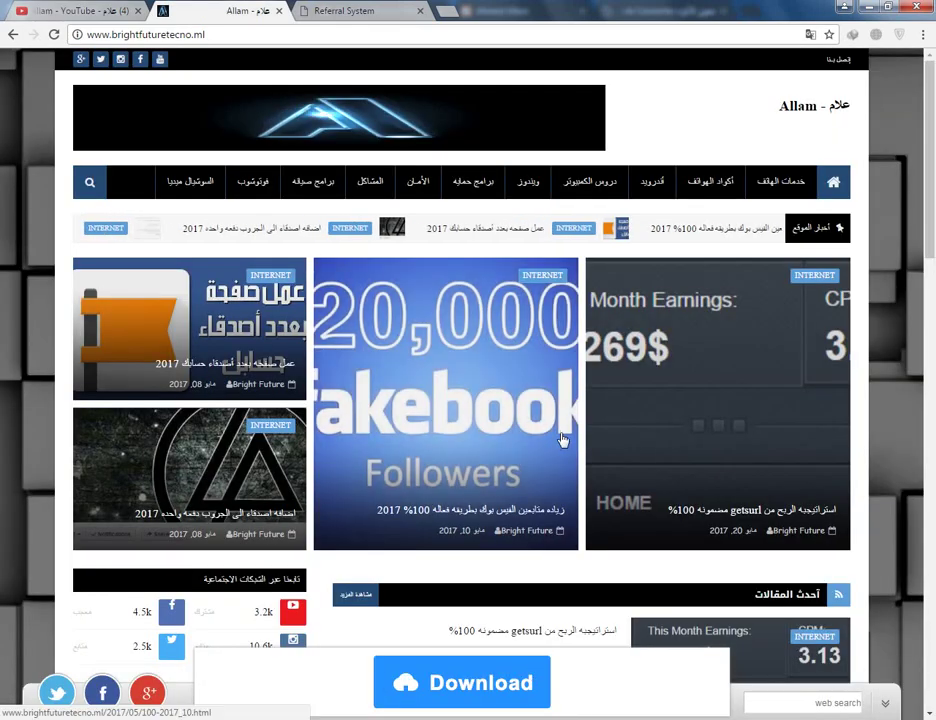
{"action": "scroll", "coordinate": [470, 510], "scroll_direction": "down", "scroll_amount": 1}
{"action": "scroll", "coordinate": [262, 676], "scroll_direction": "down", "scroll_amount": 3}
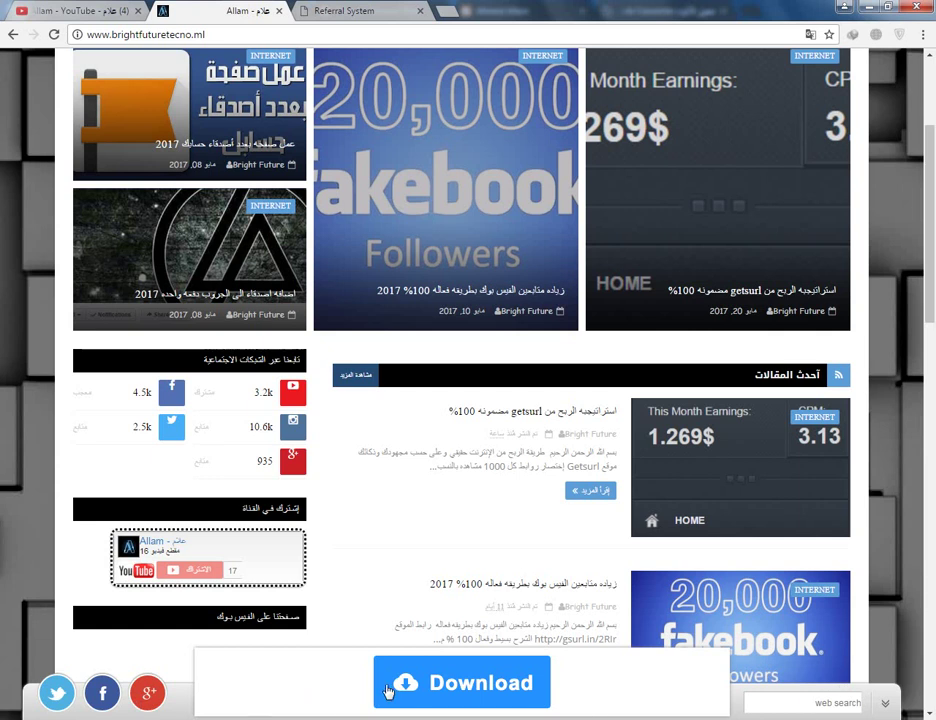
{"action": "scroll", "coordinate": [408, 710], "scroll_direction": "down", "scroll_amount": 1}
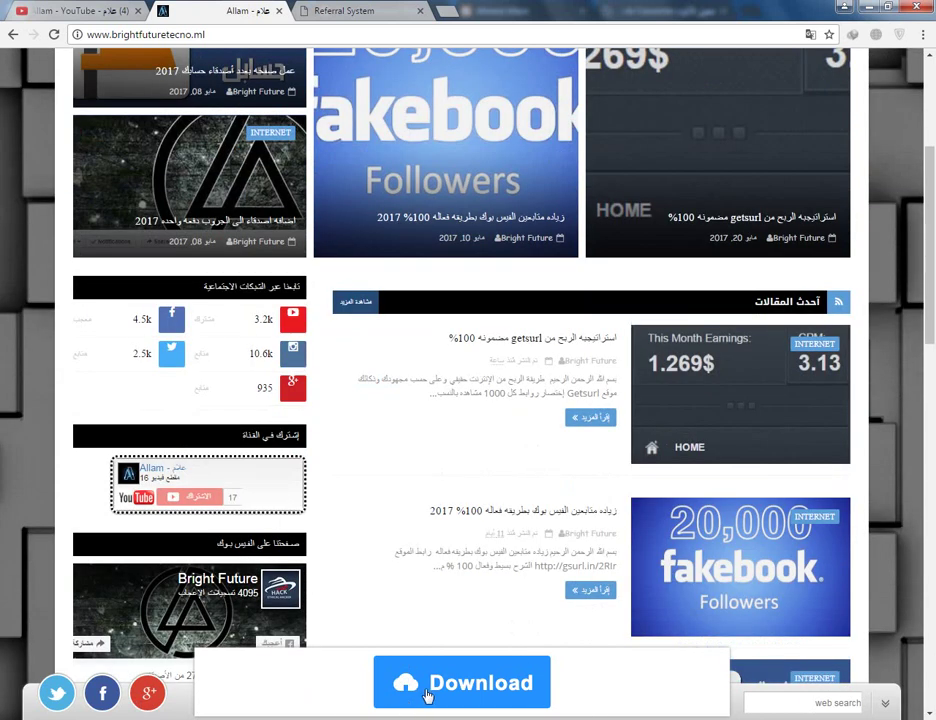